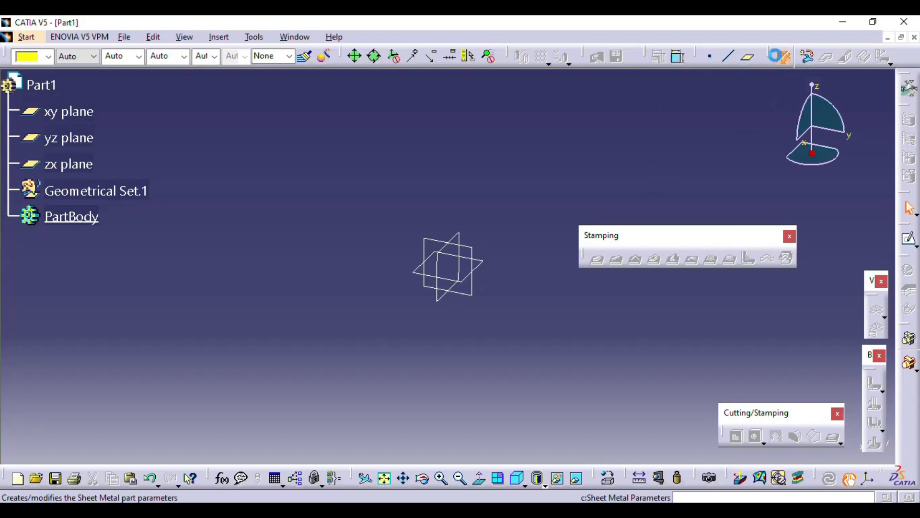
Define the sheet metal parameters with a 2 mm thickness and a 4 mm default bend radius
{"action": "left_click", "coordinate": [784, 58]}
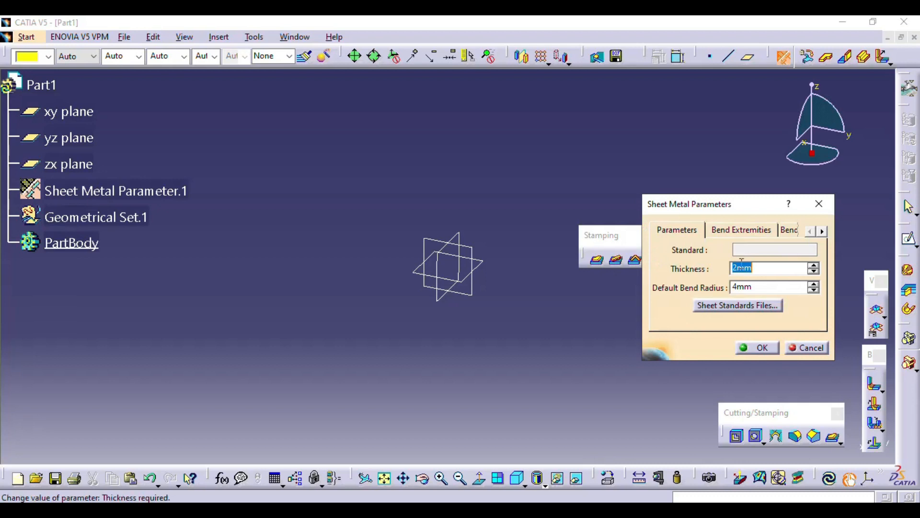
{"action": "double_click", "coordinate": [766, 268]}
{"action": "double_click", "coordinate": [765, 288]}
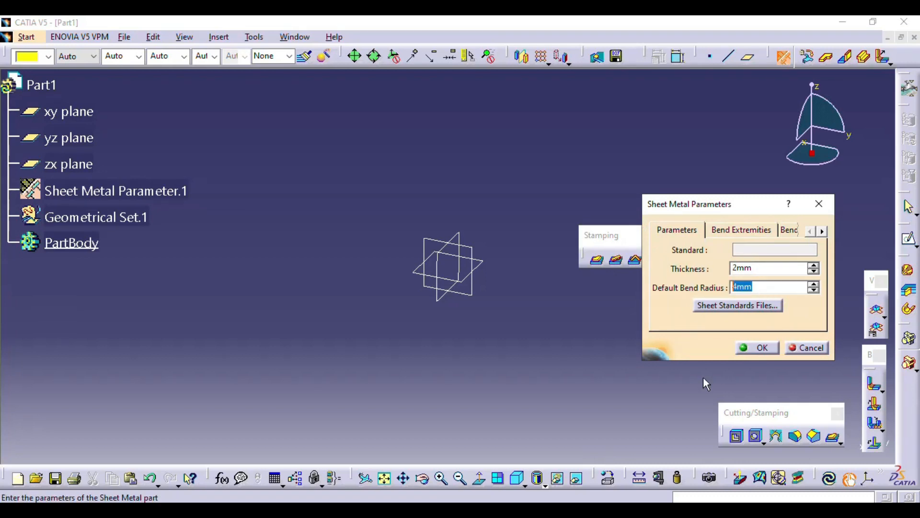
{"action": "left_click", "coordinate": [744, 349]}
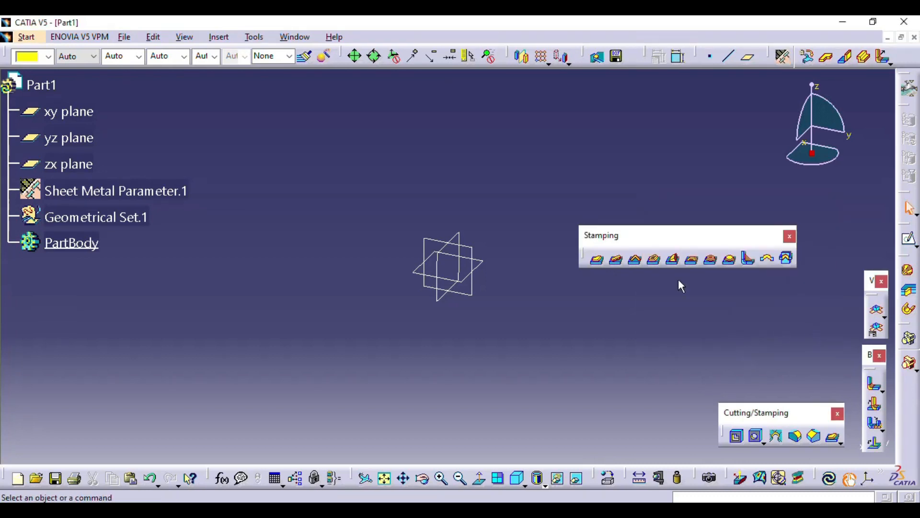
Close the floating Stamping tool group and detach it again from the Cutting/Stamping group
{"action": "left_click", "coordinate": [789, 236]}
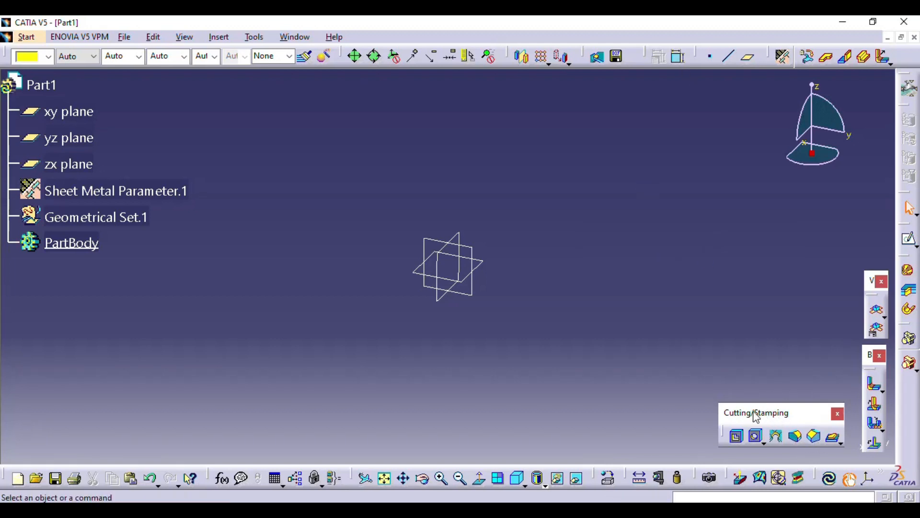
{"action": "left_click_drag", "start_coordinate": [743, 410], "coordinate": [750, 364]}
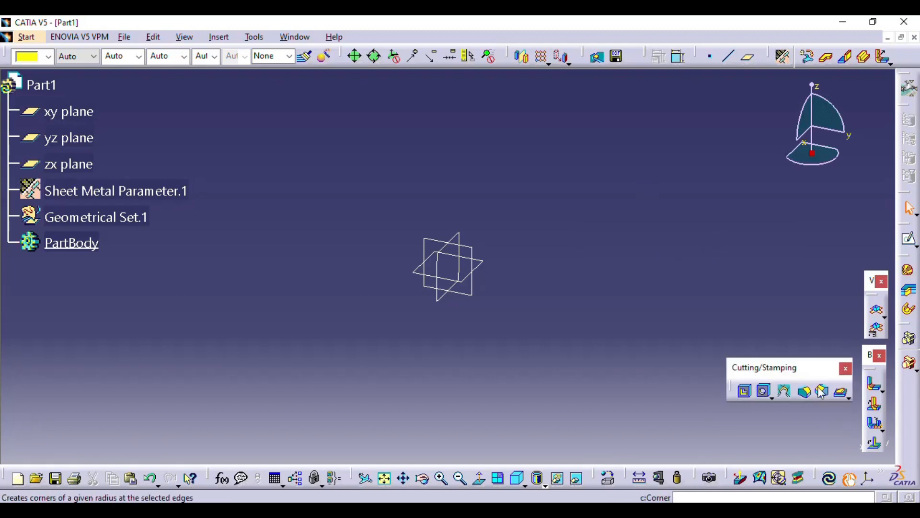
{"action": "left_click", "coordinate": [848, 397]}
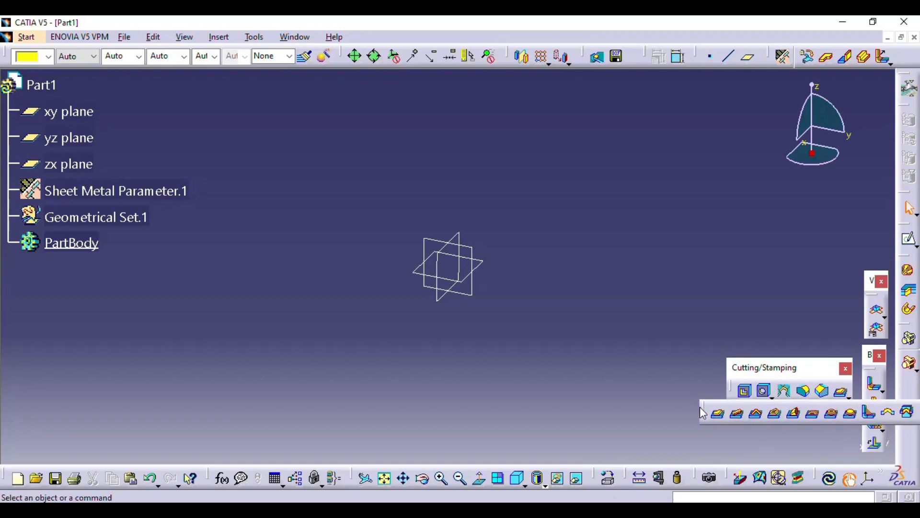
{"action": "left_click_drag", "start_coordinate": [624, 277], "coordinate": [624, 280]}
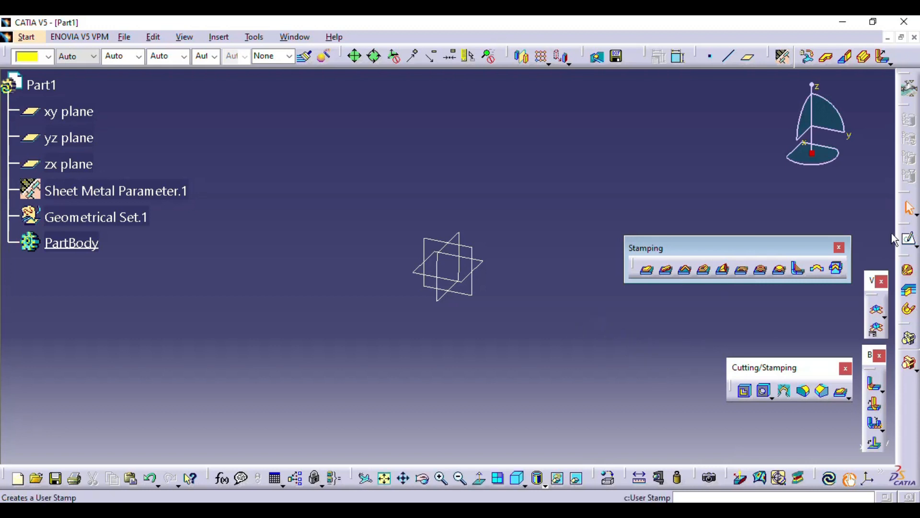
Sketch a rectangle about 165 × 99 mm on the xy plane with its upper-left corner at the origin
{"action": "left_click", "coordinate": [911, 240]}
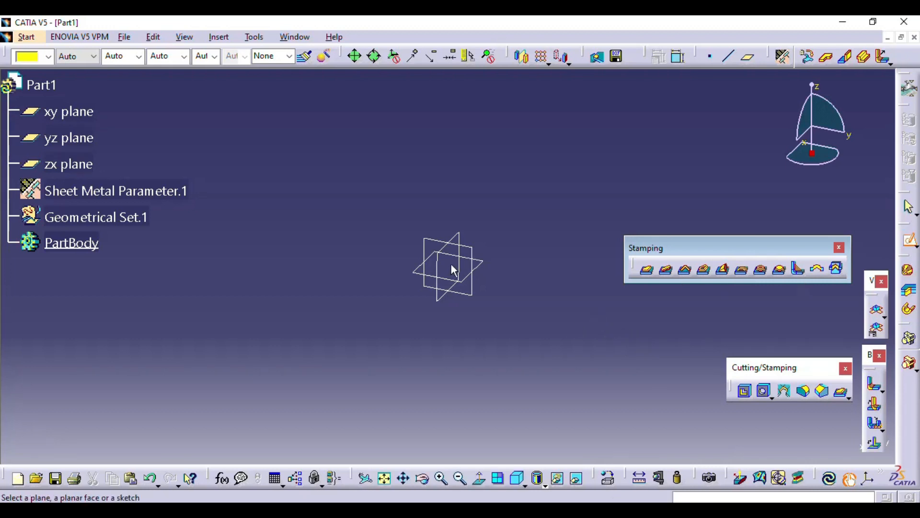
{"action": "left_click", "coordinate": [483, 270]}
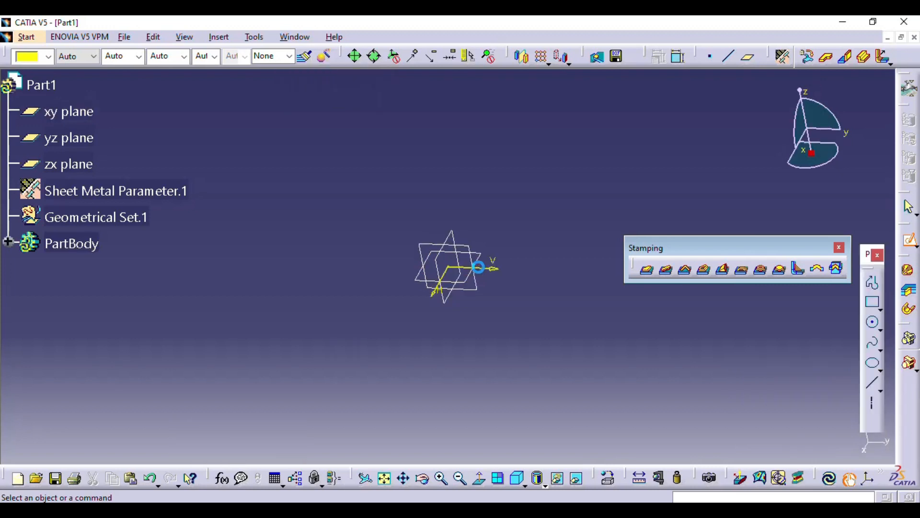
{"action": "left_click", "coordinate": [873, 302]}
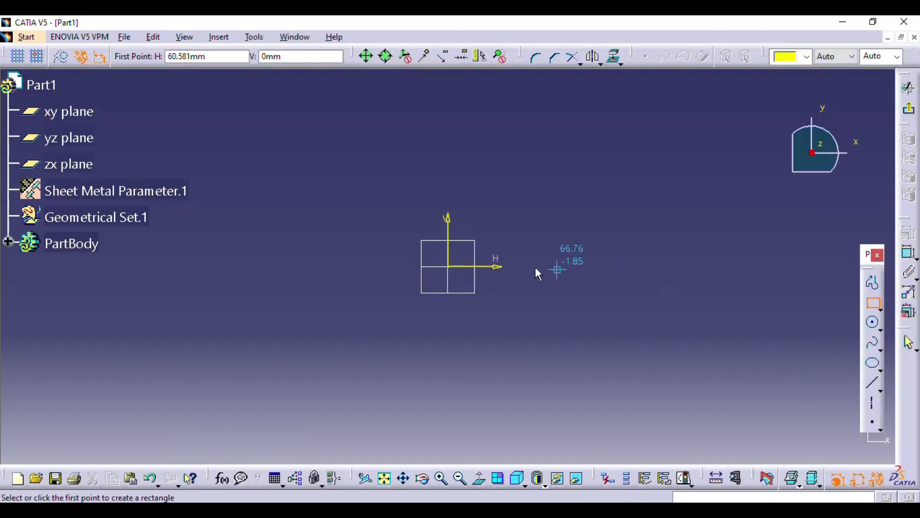
{"action": "left_click", "coordinate": [449, 267]}
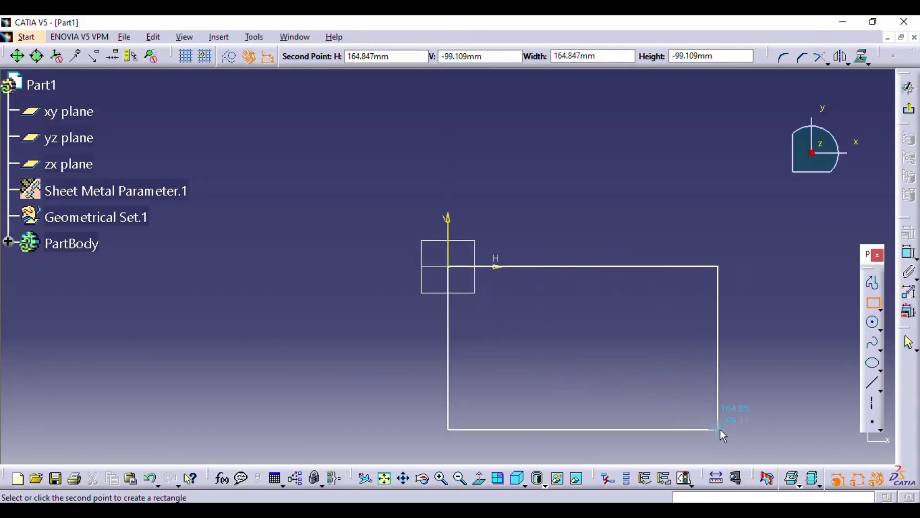
{"action": "left_click", "coordinate": [719, 430]}
Dimension the rectangle's width above its upper edge and its height beside the vertical edge away from the origin
{"action": "double_click", "coordinate": [910, 257]}
{"action": "left_click", "coordinate": [643, 267]}
{"action": "left_click", "coordinate": [625, 231]}
{"action": "left_click", "coordinate": [720, 307]}
{"action": "left_click", "coordinate": [752, 307]}
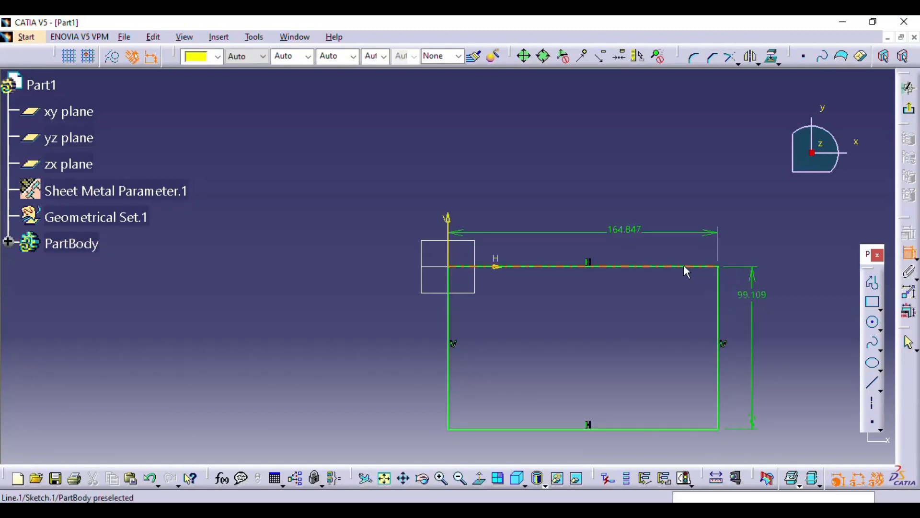
Set the rectangle's width to 150 mm and its height to 90 mm
{"action": "double_click", "coordinate": [631, 229]}
{"action": "type", "text": "15"}
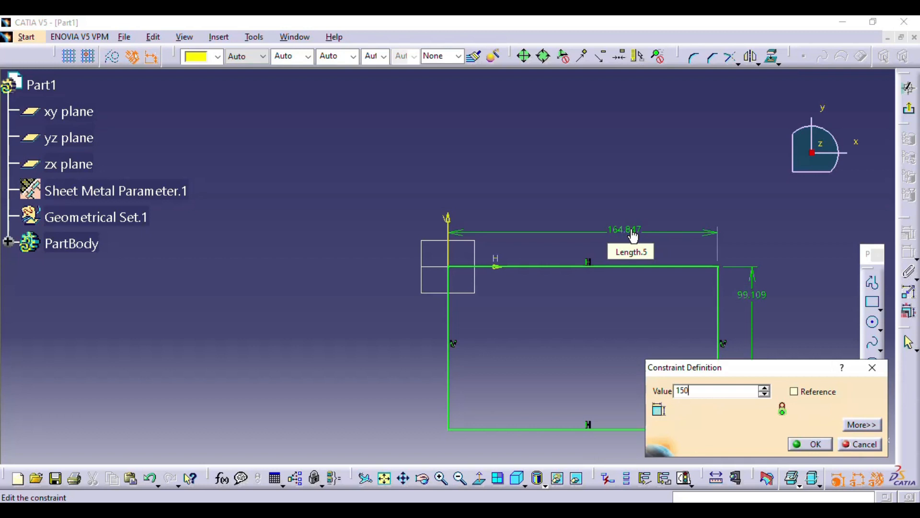
{"action": "type", "text": "0"}
{"action": "key", "text": "Return"}
{"action": "double_click", "coordinate": [730, 295]}
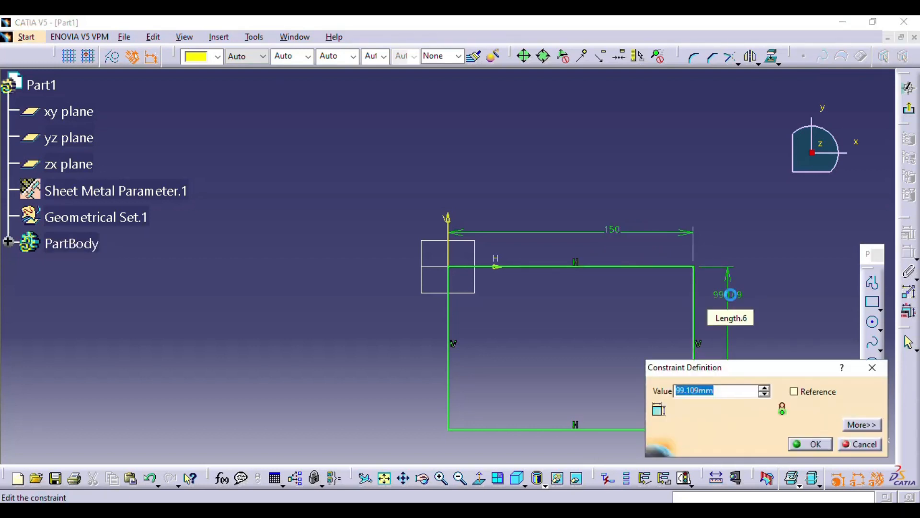
{"action": "type", "text": "90"}
{"action": "key", "text": "Return"}
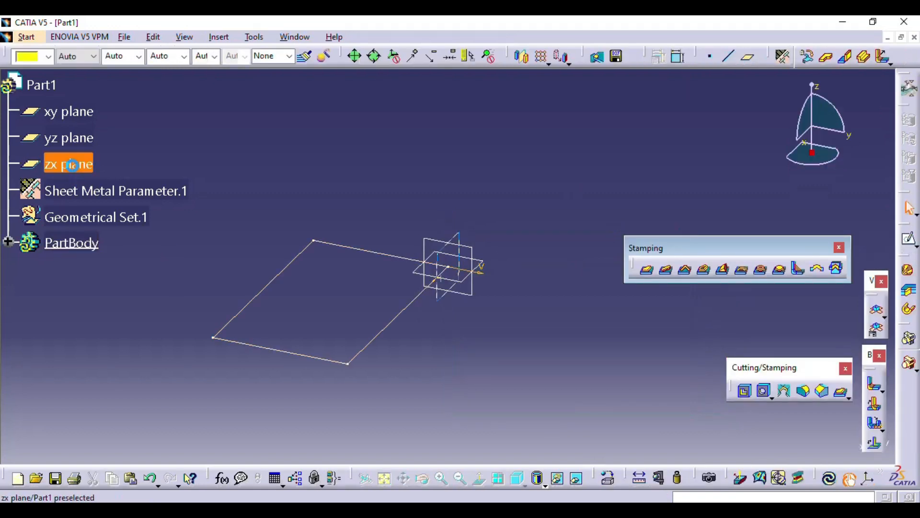
Hide the xy, yz and zx reference planes
{"action": "left_click", "coordinate": [60, 107]}
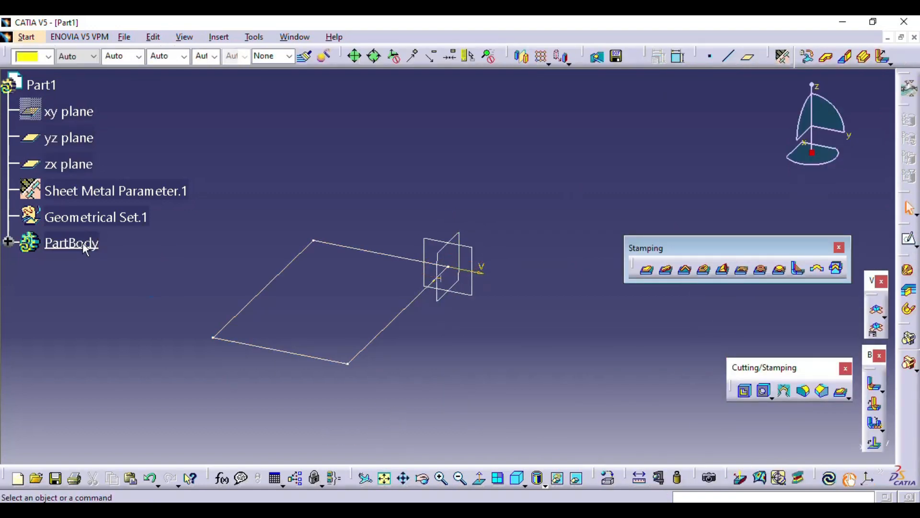
{"action": "left_click", "coordinate": [70, 164]}
{"action": "left_click", "coordinate": [75, 139], "text": "ctrl"}
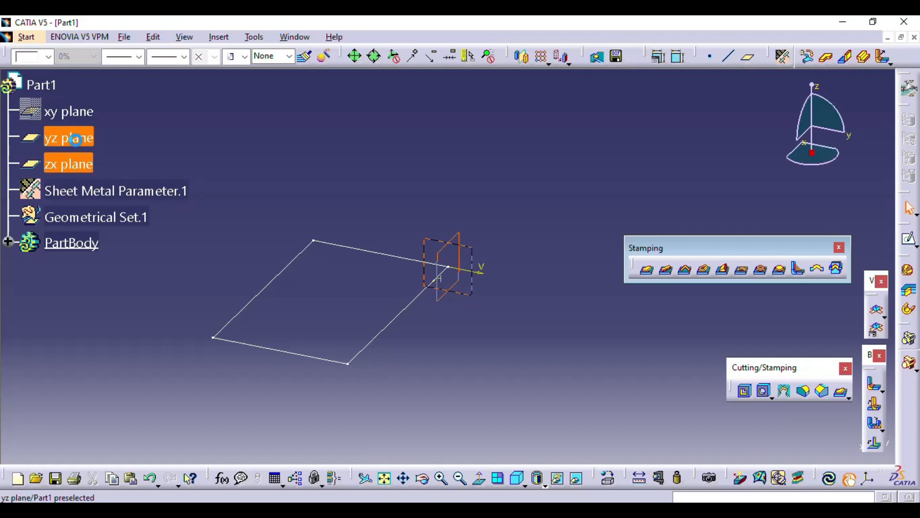
Create a sheet metal wall from the rectangular sketch, keeping the default material side
{"action": "mouse_move", "coordinate": [453, 362]}
{"action": "middle_mouse_down"}
{"action": "mouse_move", "coordinate": [583, 331]}
{"action": "mouse_move", "coordinate": [549, 345]}
{"action": "middle_mouse_up"}
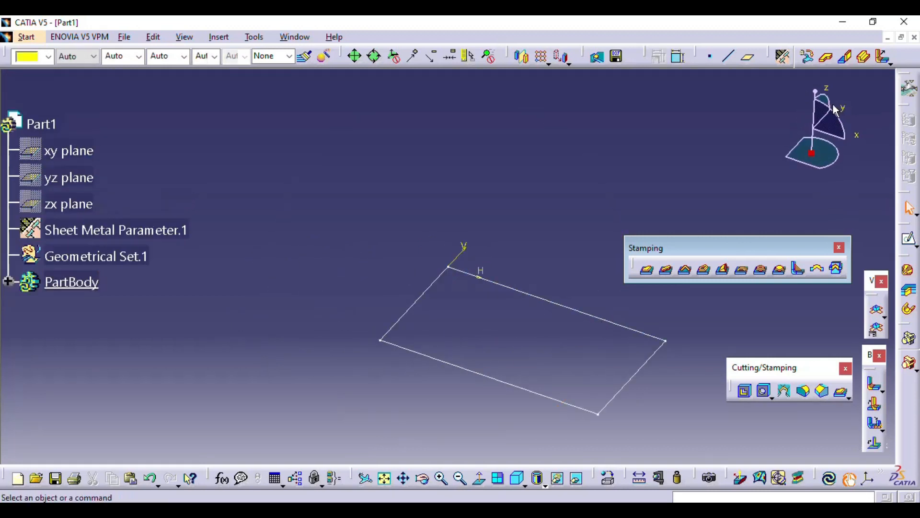
{"action": "left_click", "coordinate": [807, 56]}
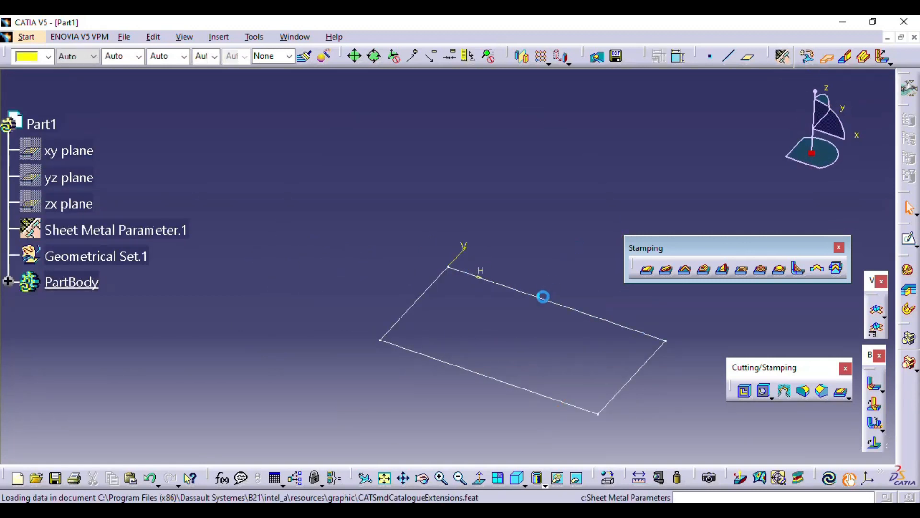
{"action": "left_click", "coordinate": [542, 298]}
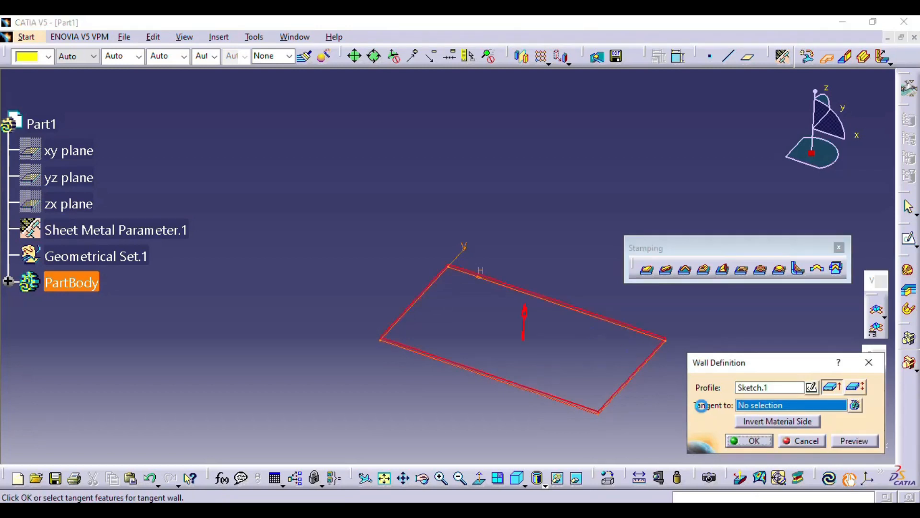
{"action": "left_click", "coordinate": [742, 440]}
{"action": "middle_click_drag", "start_coordinate": [513, 332], "coordinate": [454, 254], "text": "ctrl"}
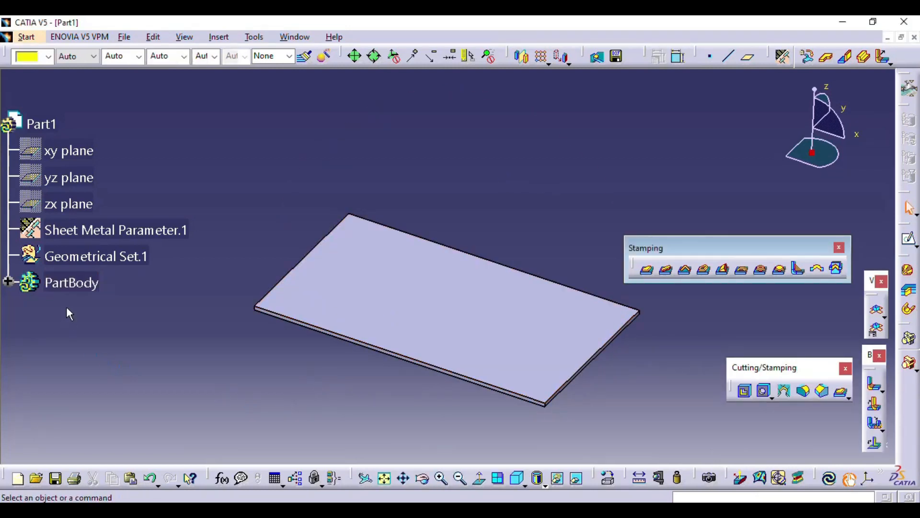
{"action": "middle_click_drag", "start_coordinate": [540, 248], "coordinate": [514, 245]}
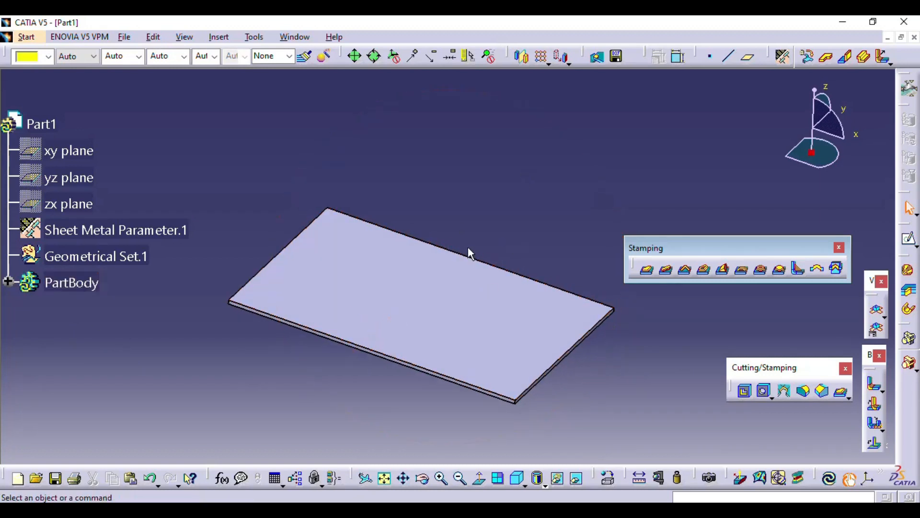
Sketch a rectangle about 26 × 30 mm on the wall's top face, near the origin corner
{"action": "left_click", "coordinate": [648, 272]}
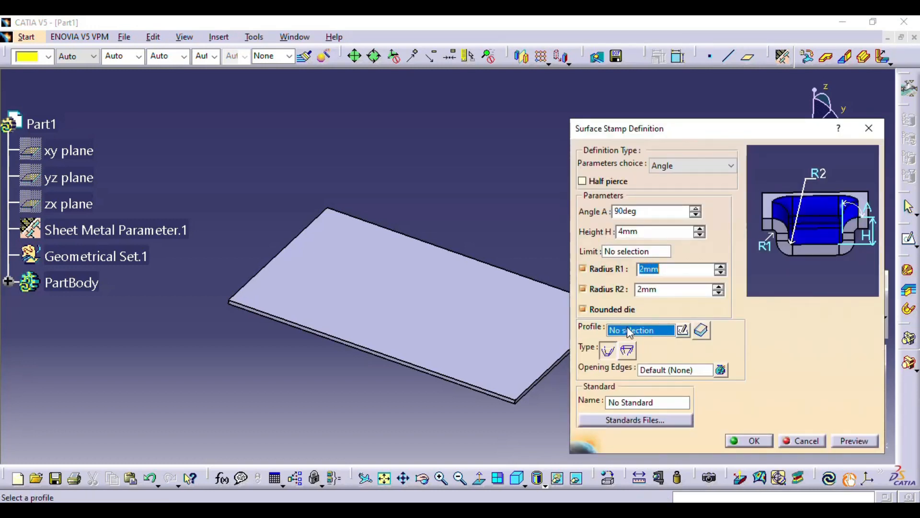
{"action": "key", "text": "Escape"}
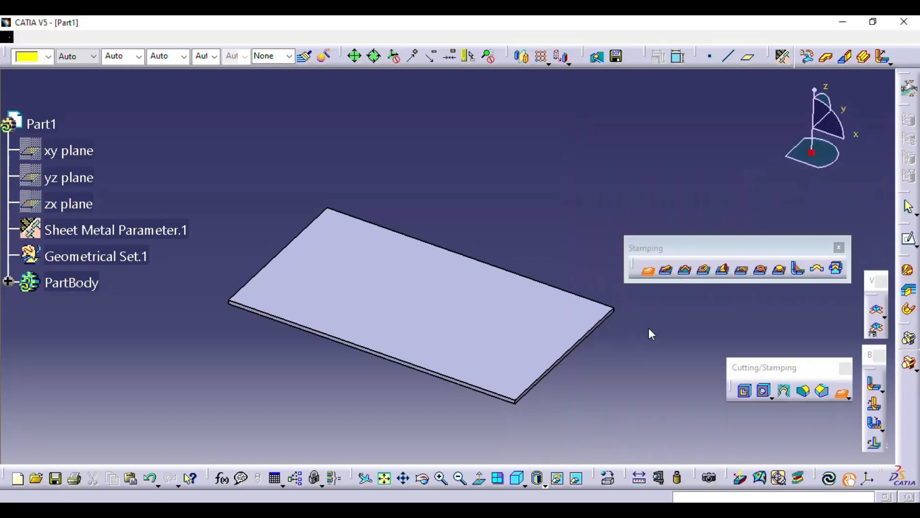
{"action": "left_click", "coordinate": [909, 239]}
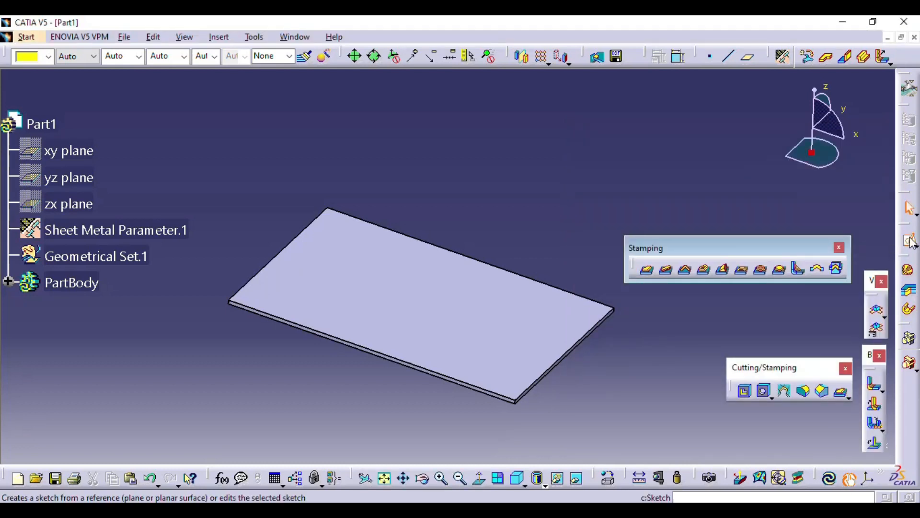
{"action": "left_click", "coordinate": [419, 326]}
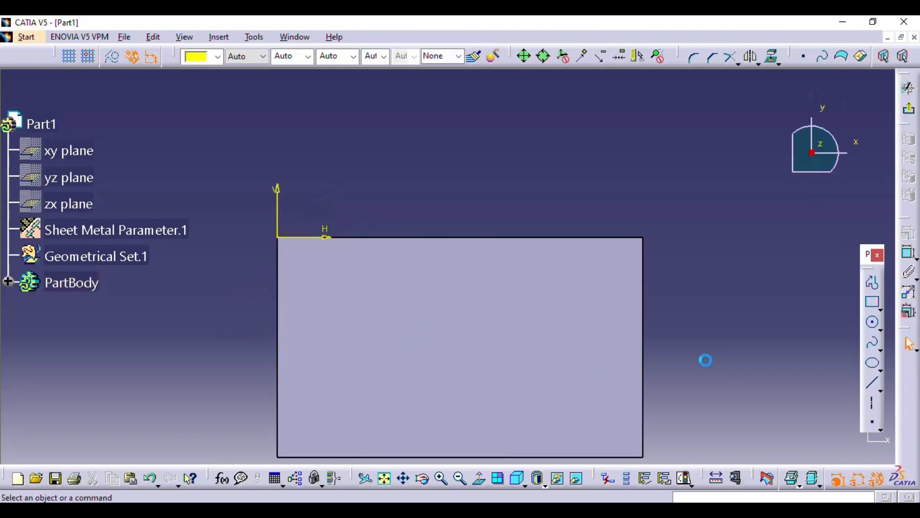
{"action": "left_click", "coordinate": [874, 304]}
{"action": "left_click", "coordinate": [318, 230]}
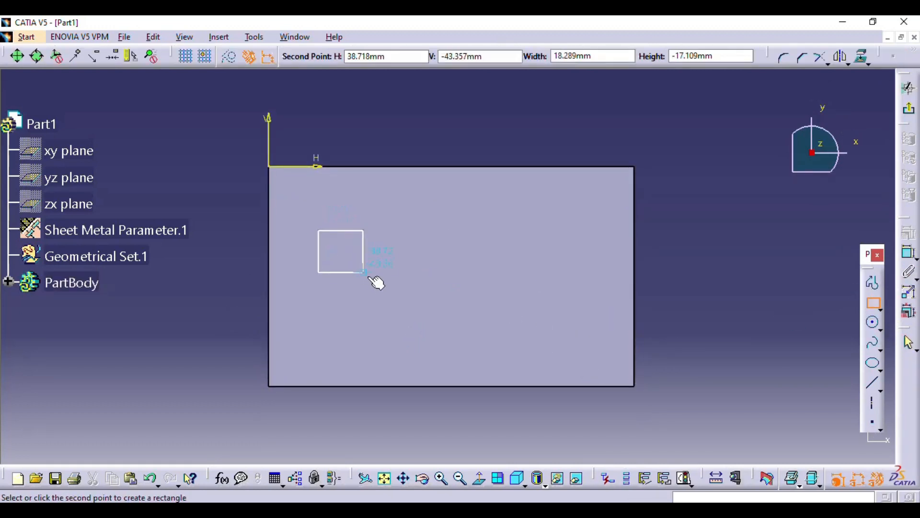
{"action": "left_click", "coordinate": [381, 303]}
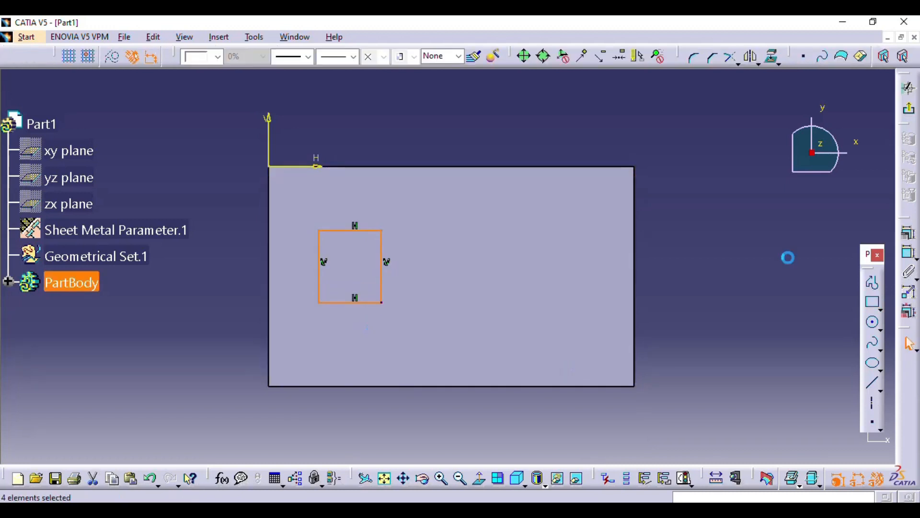
{"action": "left_click", "coordinate": [820, 239]}
Dimension the small rectangle's width and height
{"action": "left_click", "coordinate": [909, 253]}
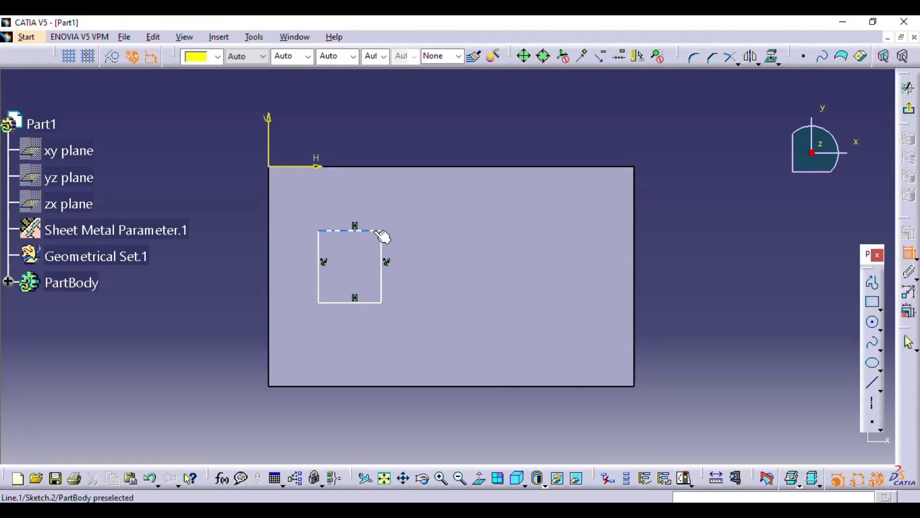
{"action": "left_click", "coordinate": [382, 232]}
{"action": "left_click", "coordinate": [389, 155]}
{"action": "left_click", "coordinate": [382, 257]}
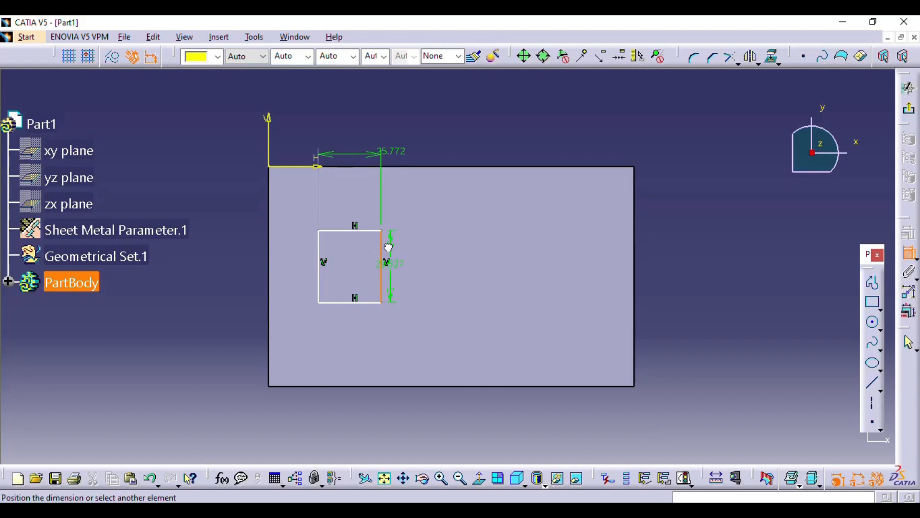
{"action": "left_click", "coordinate": [440, 161]}
Dimension the small rectangle's vertical offset from the H axis and its horizontal offset from the V axis
{"action": "left_click", "coordinate": [325, 230]}
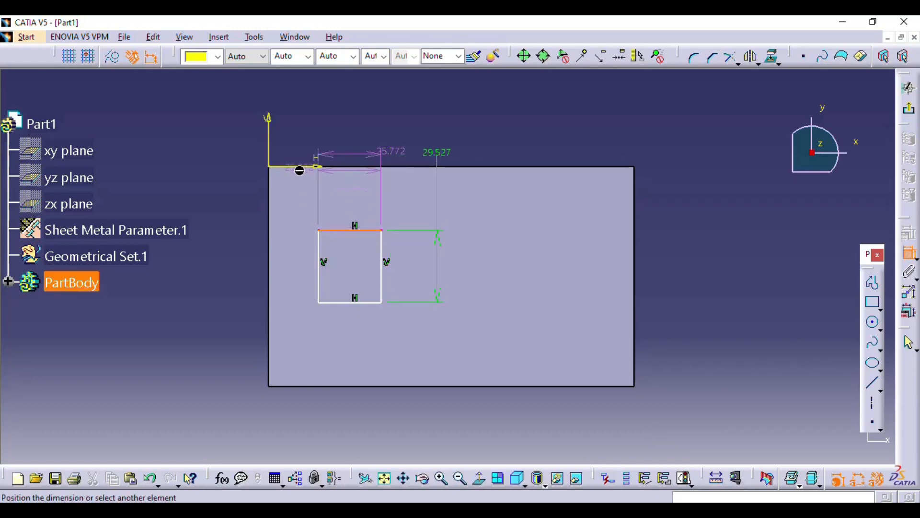
{"action": "left_click", "coordinate": [308, 167]}
{"action": "left_click", "coordinate": [242, 192]}
{"action": "left_click", "coordinate": [319, 239]}
{"action": "left_click", "coordinate": [270, 146]}
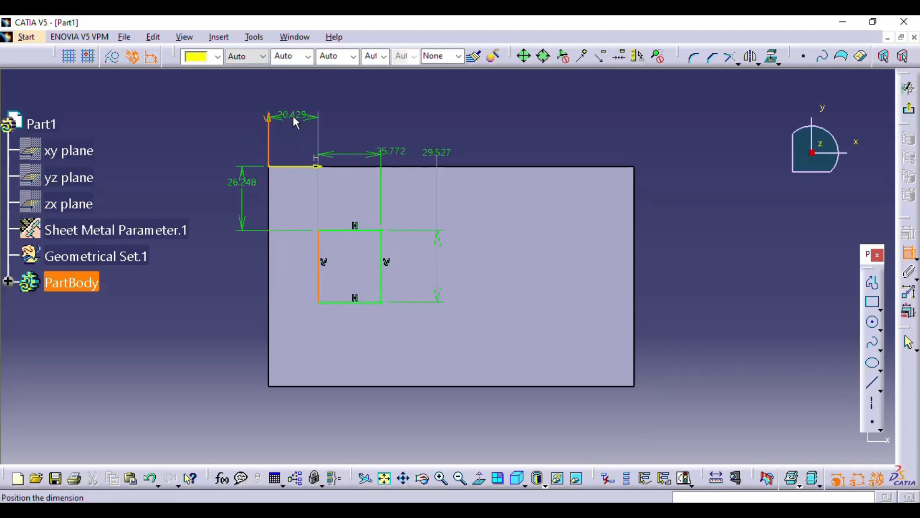
{"action": "left_click", "coordinate": [296, 123]}
Set the small rectangle's offsets from the H and V axes to 20 mm each
{"action": "double_click", "coordinate": [237, 182]}
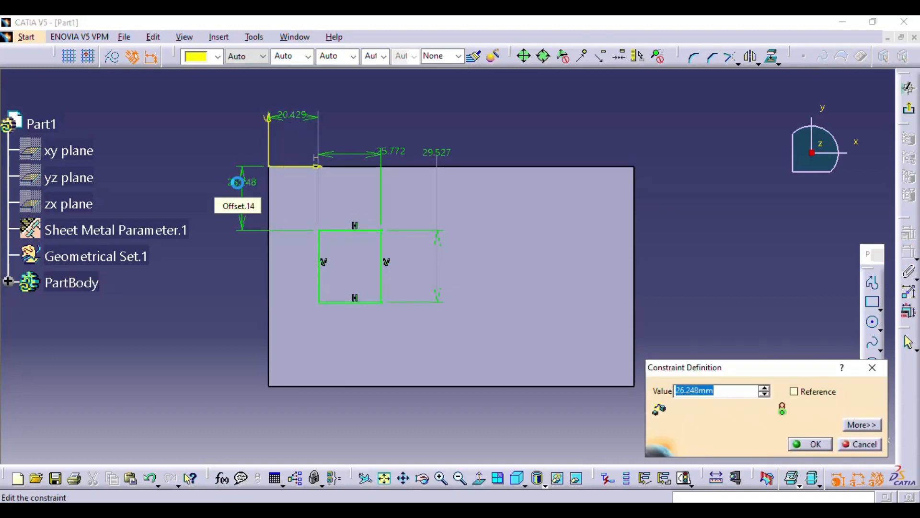
{"action": "key", "text": "Return"}
{"action": "double_click", "coordinate": [302, 109]}
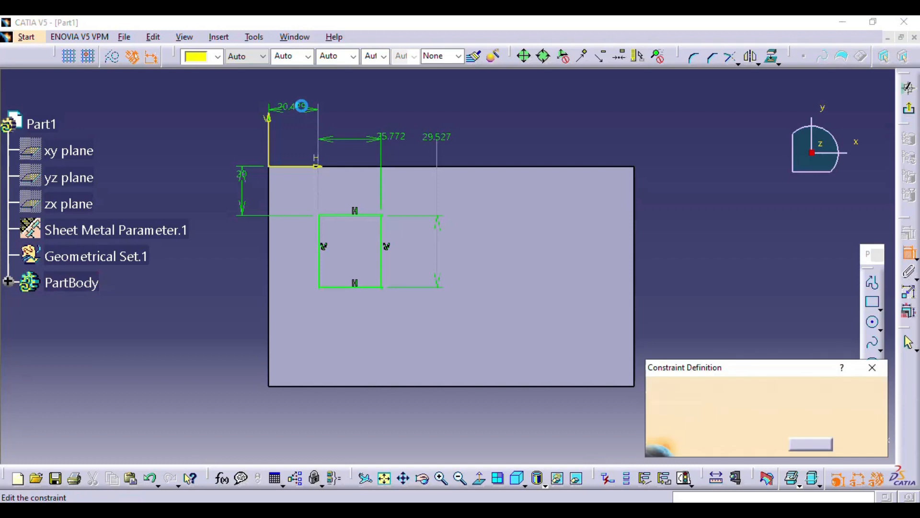
{"action": "type", "text": "20"}
{"action": "key", "text": "Return"}
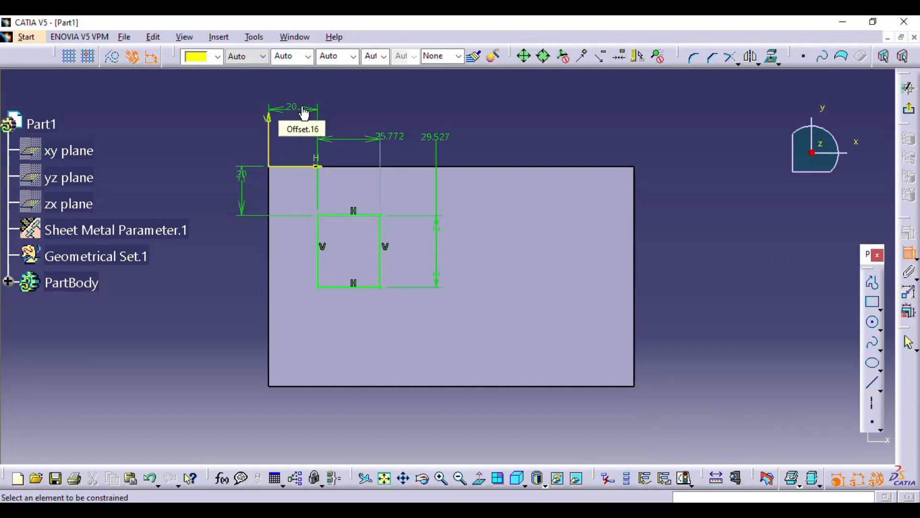
Set the small rectangle's width to 25 mm and height to 30 mm, and exit the sketch
{"action": "double_click", "coordinate": [388, 137]}
{"action": "type", "text": "25"}
{"action": "key", "text": "Return"}
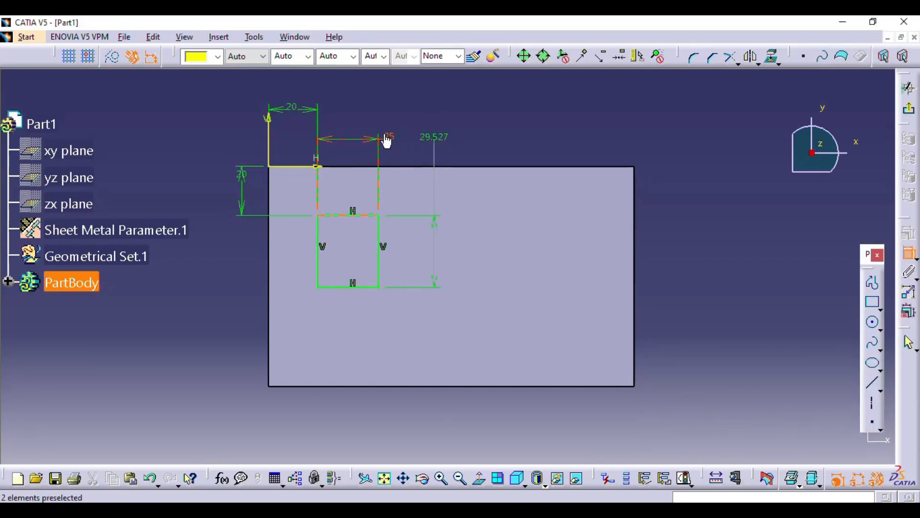
{"action": "double_click", "coordinate": [431, 137]}
{"action": "type", "text": "30"}
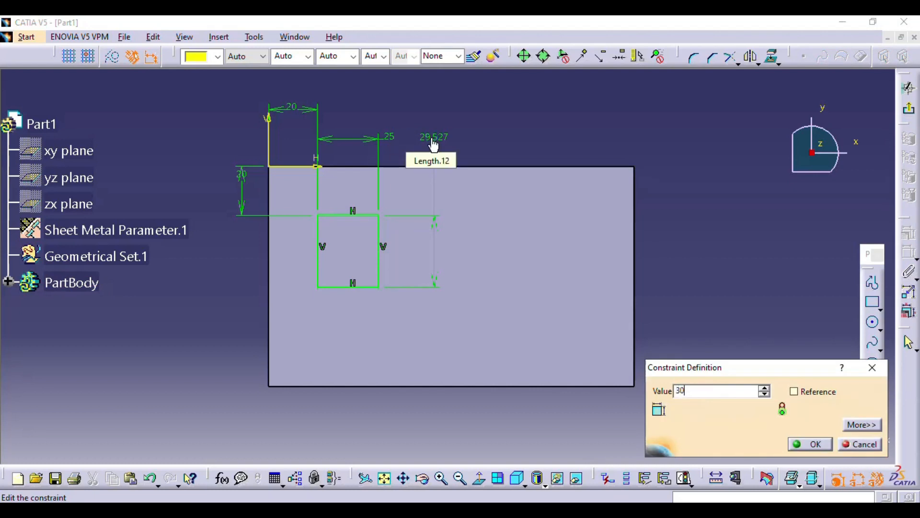
{"action": "key", "text": "Return"}
{"action": "left_click", "coordinate": [908, 115]}
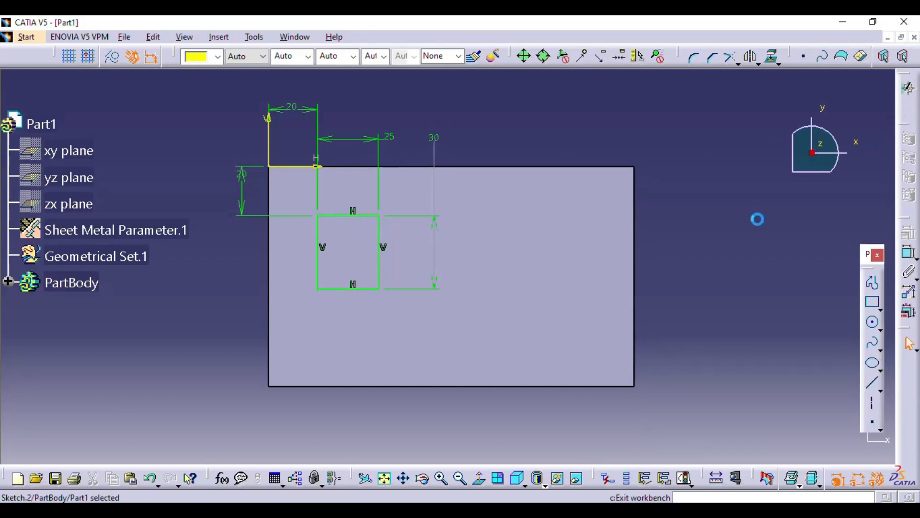
Start a Surface Stamp on the wall using the small rectangle sketch as its profile
{"action": "middle_click_drag", "start_coordinate": [322, 320], "coordinate": [338, 350]}
{"action": "left_click", "coordinate": [647, 271]}
{"action": "left_click", "coordinate": [648, 271]}
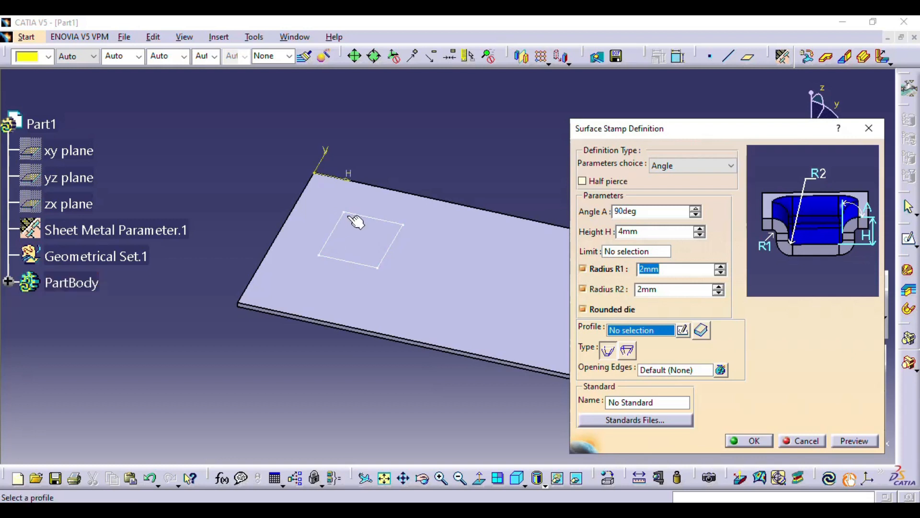
{"action": "left_click", "coordinate": [378, 217]}
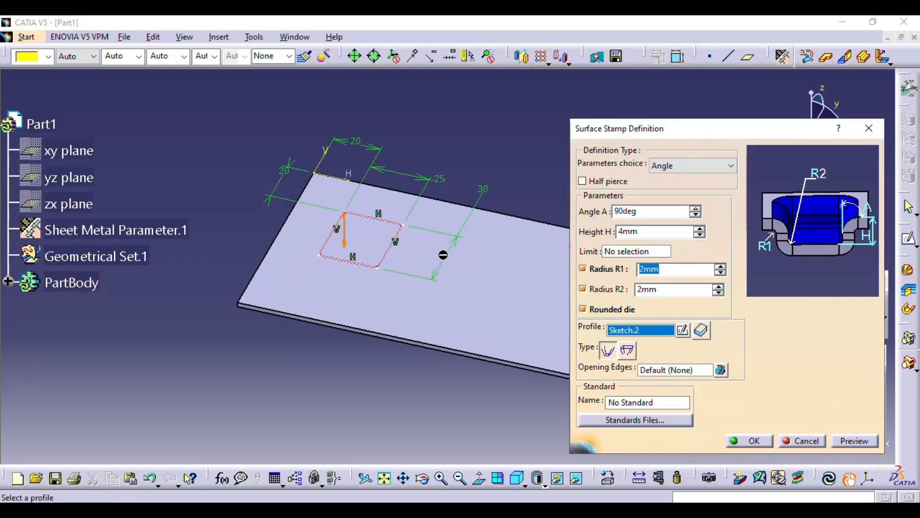
{"action": "mouse_move", "coordinate": [349, 262]}
{"action": "middle_mouse_down"}
{"action": "mouse_move", "coordinate": [351, 304]}
{"action": "mouse_move", "coordinate": [460, 117]}
{"action": "mouse_move", "coordinate": [425, 154]}
{"action": "middle_mouse_up"}
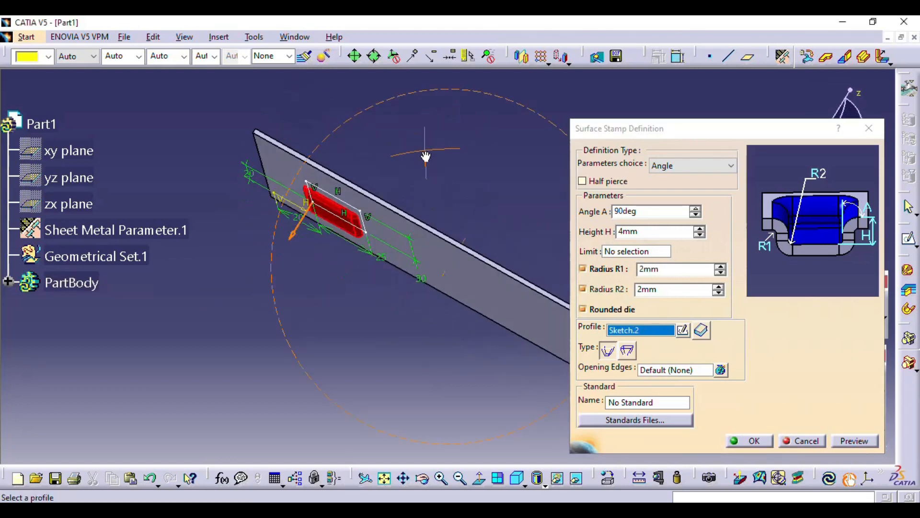
{"action": "left_click_drag", "start_coordinate": [646, 212], "coordinate": [594, 225]}
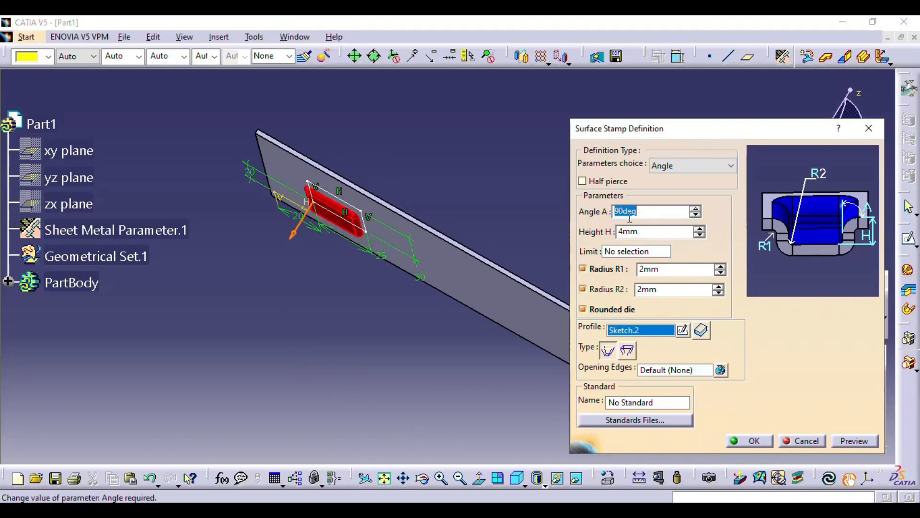
{"action": "double_click", "coordinate": [646, 212]}
{"action": "double_click", "coordinate": [650, 231]}
{"action": "left_click", "coordinate": [891, 413]}
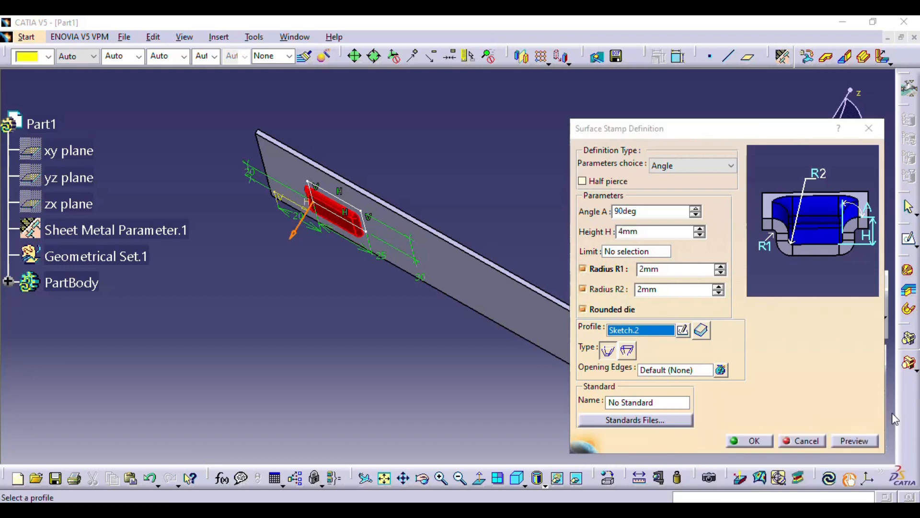
{"action": "double_click", "coordinate": [660, 272]}
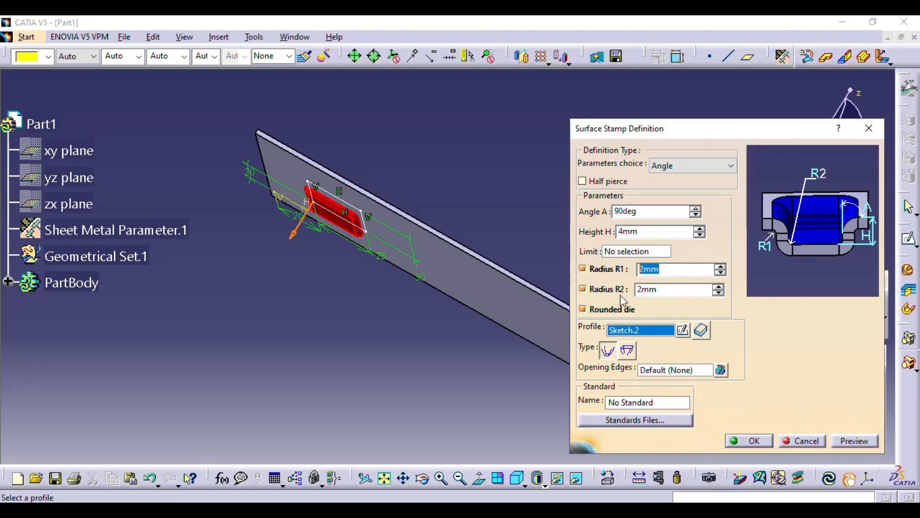
{"action": "double_click", "coordinate": [661, 289]}
Set the surface stamp's height H to 10 mm and preview it from both sides of the wall
{"action": "mouse_move", "coordinate": [411, 302]}
{"action": "middle_mouse_down"}
{"action": "mouse_move", "coordinate": [380, 322]}
{"action": "mouse_move", "coordinate": [489, 287]}
{"action": "middle_mouse_up"}
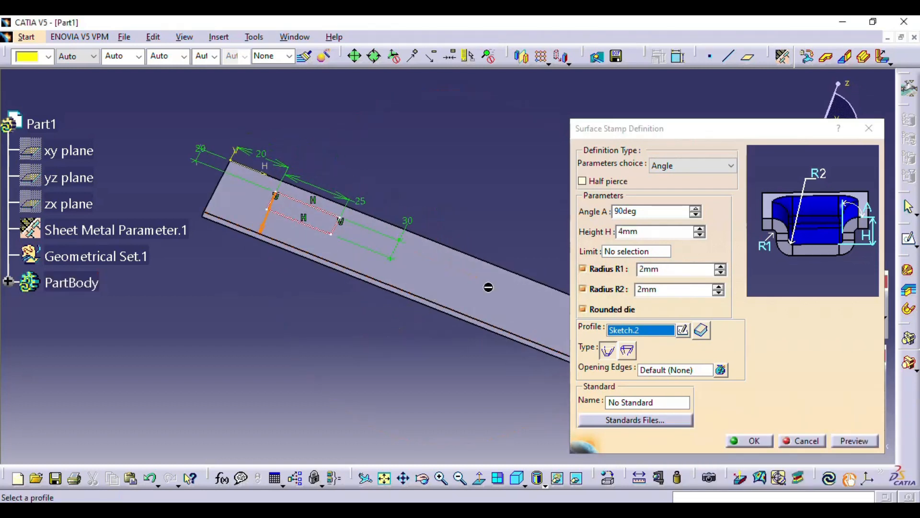
{"action": "left_click_drag", "start_coordinate": [647, 233], "coordinate": [575, 242]}
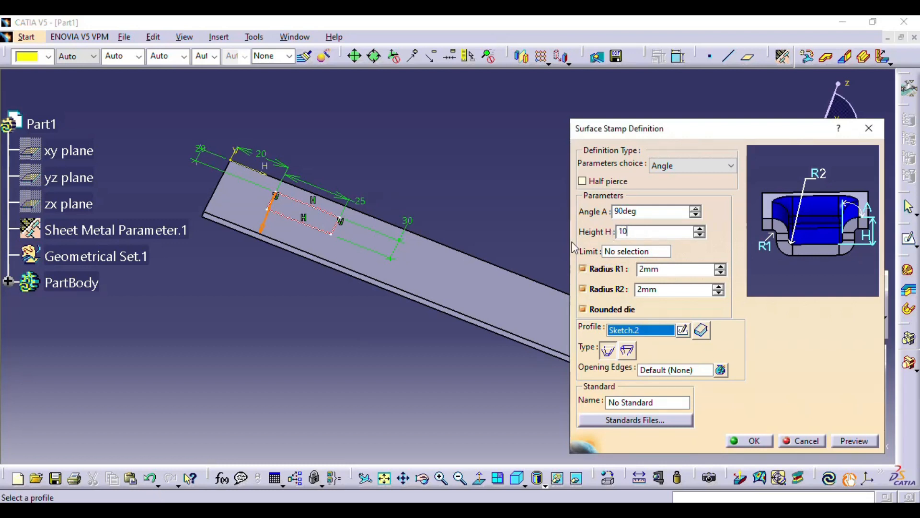
{"action": "left_click", "coordinate": [856, 442]}
{"action": "middle_click_drag", "start_coordinate": [386, 225], "coordinate": [369, 268]}
{"action": "middle_click_drag", "start_coordinate": [494, 272], "coordinate": [547, 22]}
{"action": "middle_click_drag", "start_coordinate": [349, 350], "coordinate": [492, 244]}
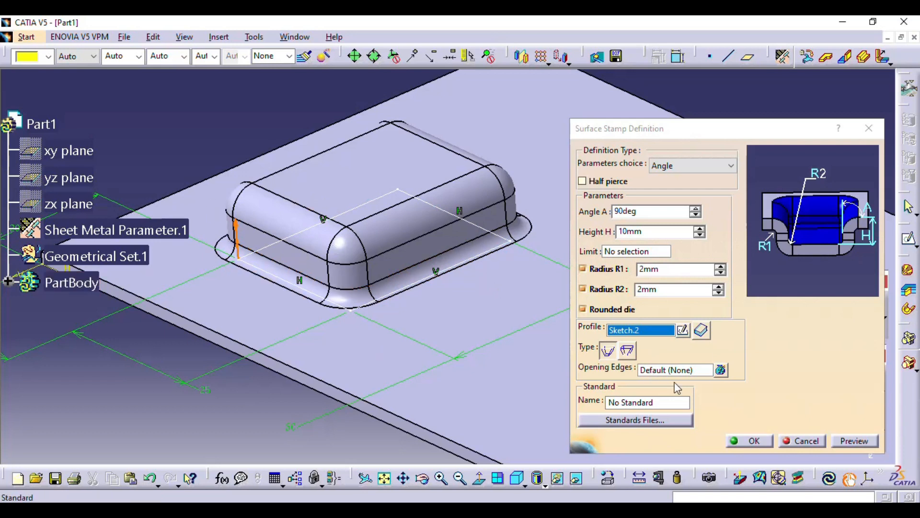
{"action": "middle_click_drag", "start_coordinate": [326, 305], "coordinate": [423, 272]}
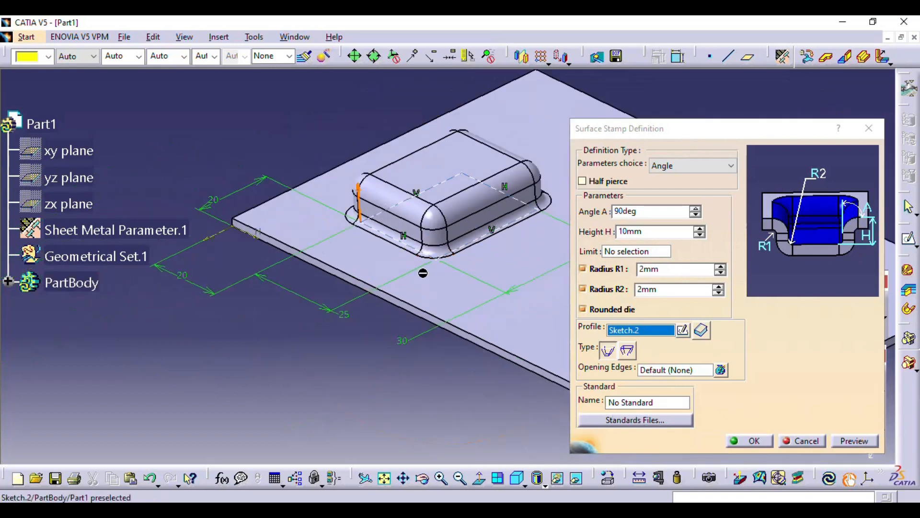
Reverse the surface stamp's direction and preview the resulting pocket
{"action": "left_click", "coordinate": [360, 197]}
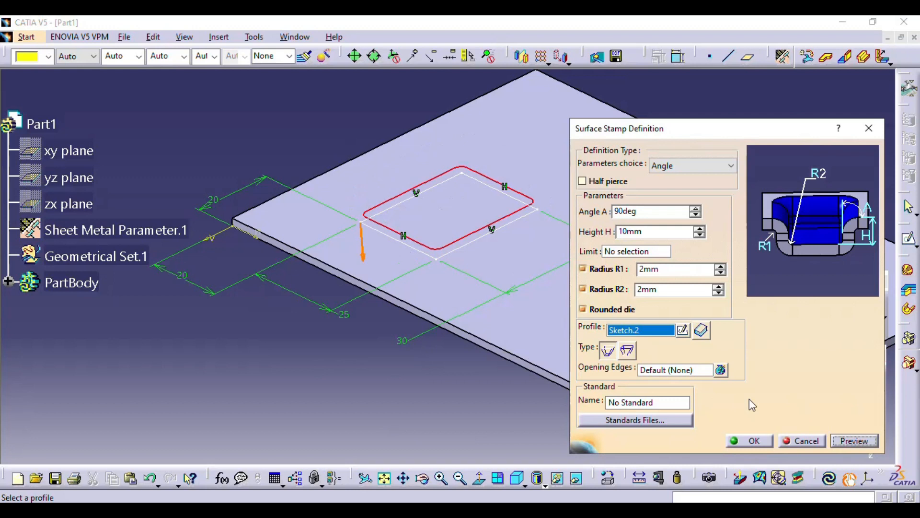
{"action": "middle_click_drag", "start_coordinate": [399, 227], "coordinate": [472, 318]}
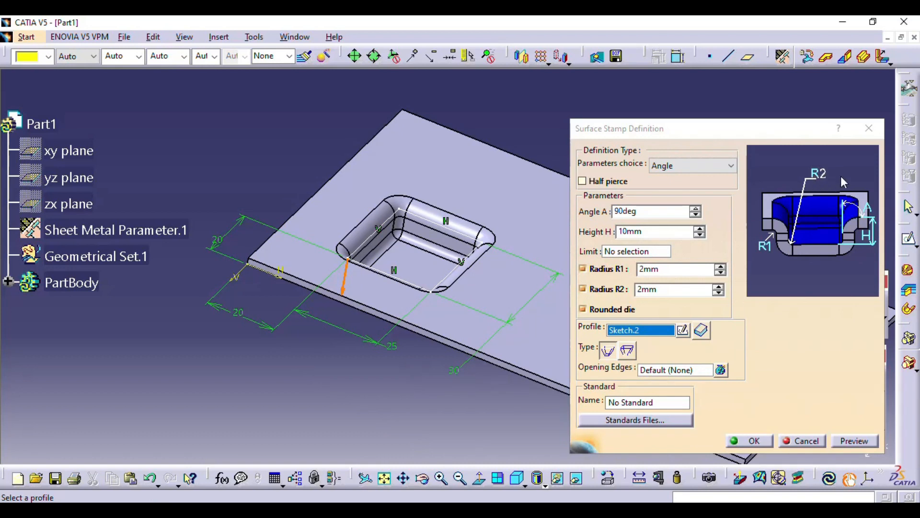
{"action": "middle_click_drag", "start_coordinate": [467, 295], "coordinate": [419, 263]}
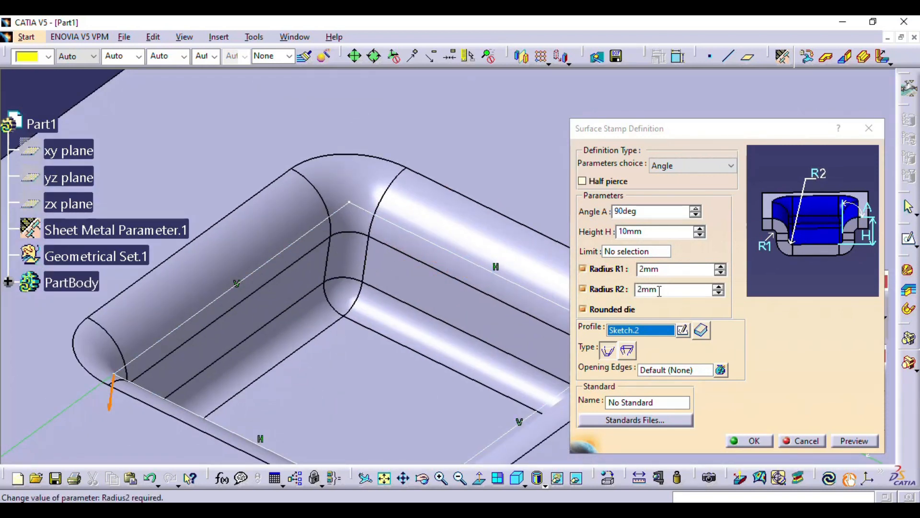
Set the stamp's radius R2 to 4 mm and preview the rounding from both sides
{"action": "left_click_drag", "start_coordinate": [668, 290], "coordinate": [611, 287]}
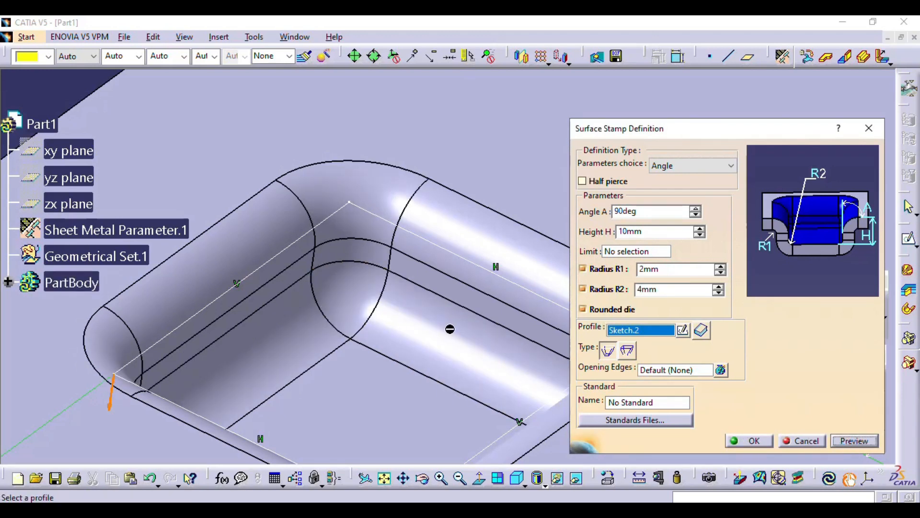
{"action": "middle_click_drag", "start_coordinate": [424, 325], "coordinate": [556, 316]}
{"action": "middle_click_drag", "start_coordinate": [415, 311], "coordinate": [459, 37]}
{"action": "middle_click_drag", "start_coordinate": [443, 161], "coordinate": [542, 286]}
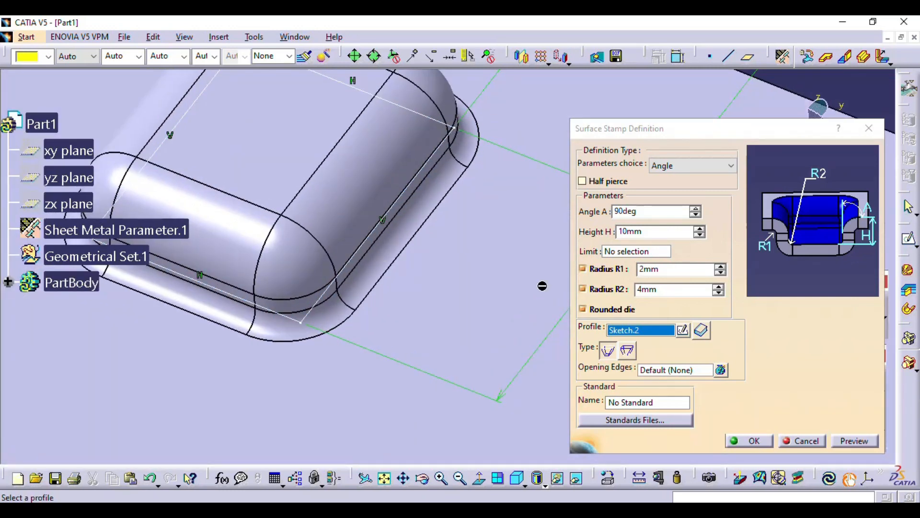
Set the stamp's radius R1 to 4 mm and preview the change
{"action": "double_click", "coordinate": [654, 272]}
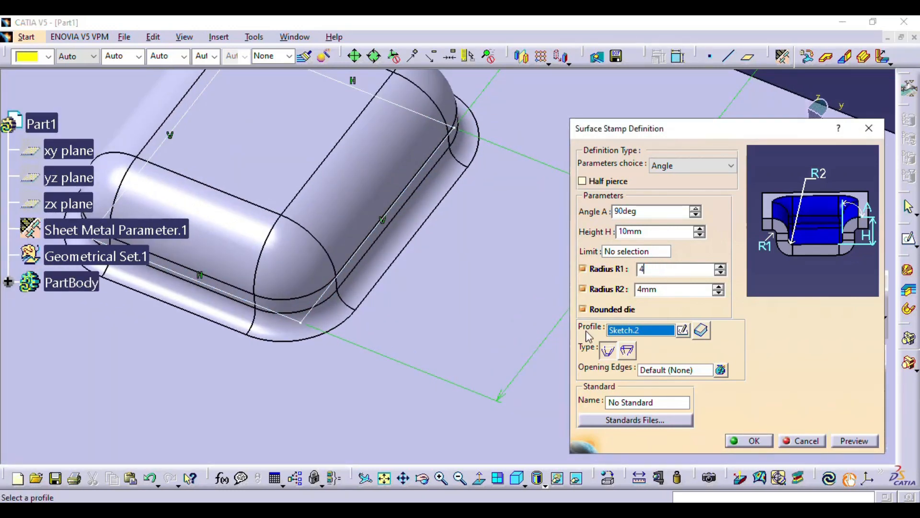
{"action": "left_click", "coordinate": [851, 444]}
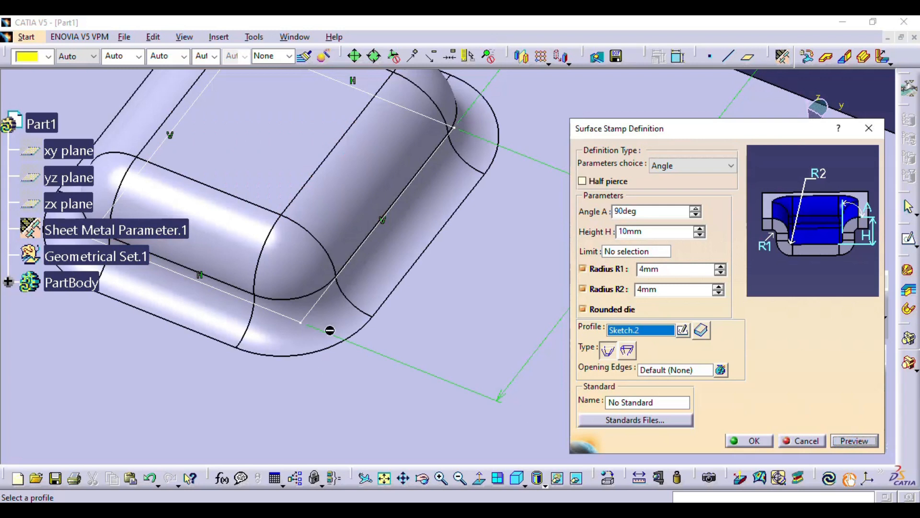
{"action": "middle_click_drag", "start_coordinate": [387, 291], "coordinate": [413, 267]}
Increase the stamp's height H to 12 mm and preview it
{"action": "left_click_drag", "start_coordinate": [651, 232], "coordinate": [602, 235]}
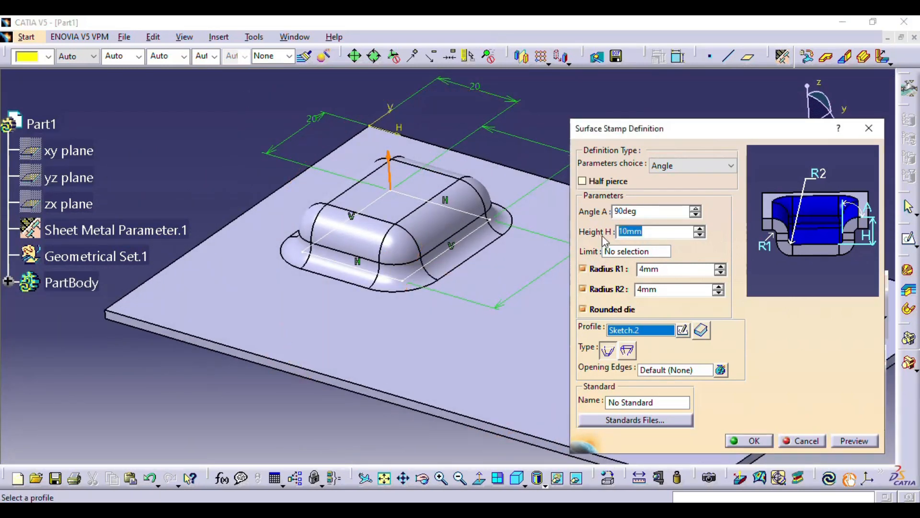
{"action": "left_click", "coordinate": [699, 229]}
{"action": "left_click", "coordinate": [700, 228]}
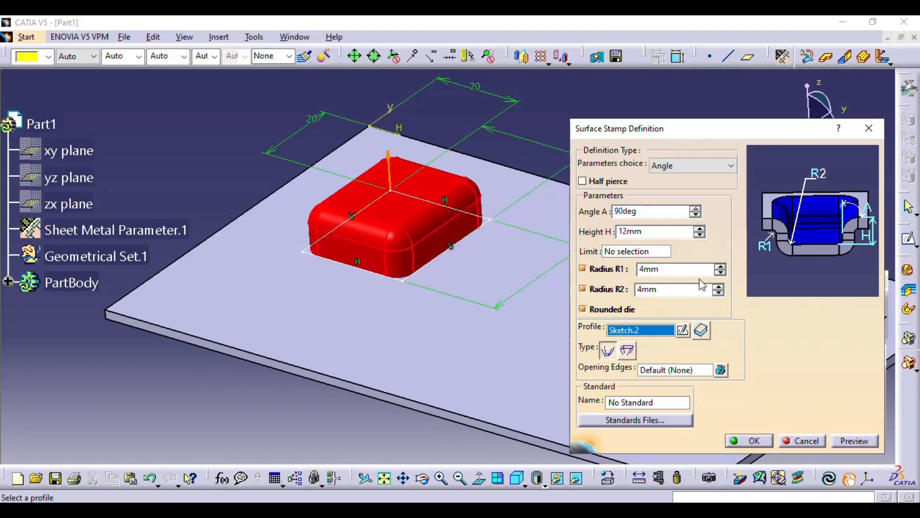
{"action": "left_click", "coordinate": [856, 442]}
Try to set the stamp's angle A to 95 degrees
{"action": "left_click_drag", "start_coordinate": [646, 209], "coordinate": [581, 221]}
{"action": "middle_click_drag", "start_coordinate": [451, 190], "coordinate": [333, 199]}
{"action": "middle_click_drag", "start_coordinate": [399, 305], "coordinate": [338, 262]}
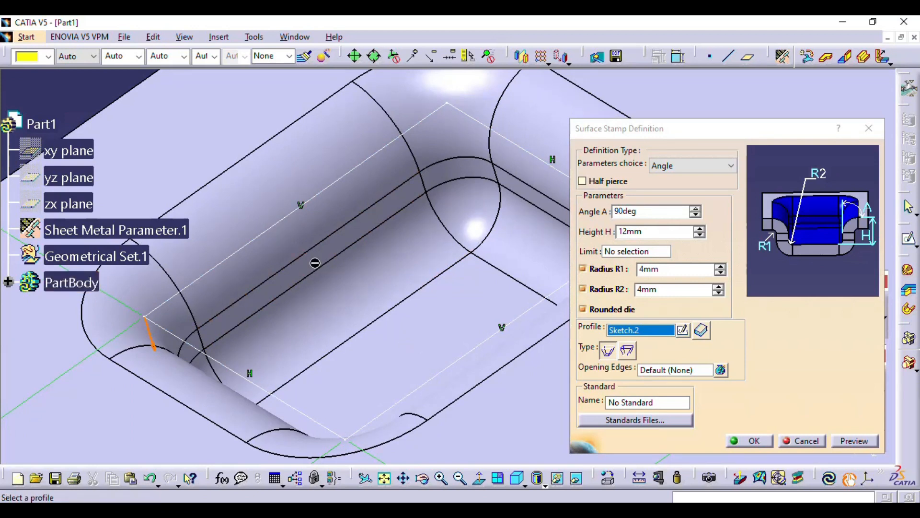
{"action": "double_click", "coordinate": [661, 211]}
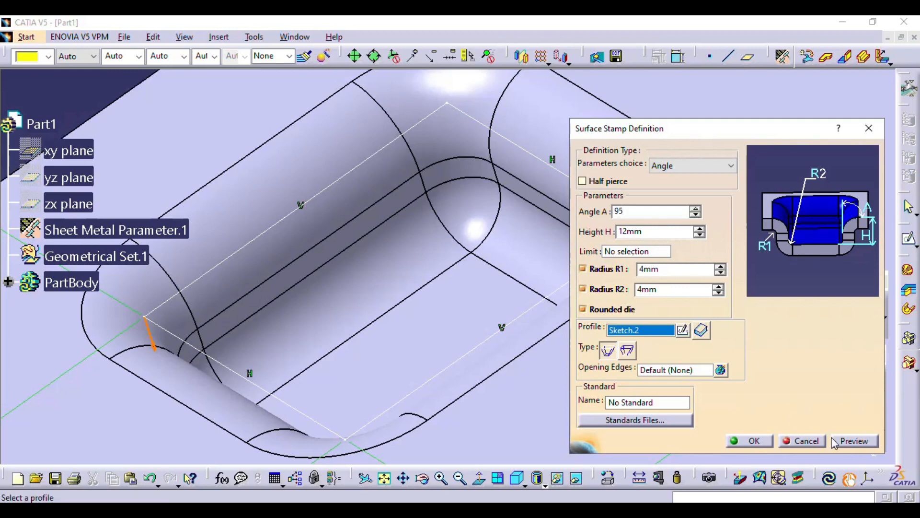
{"action": "left_click", "coordinate": [852, 444]}
{"action": "left_click", "coordinate": [545, 296]}
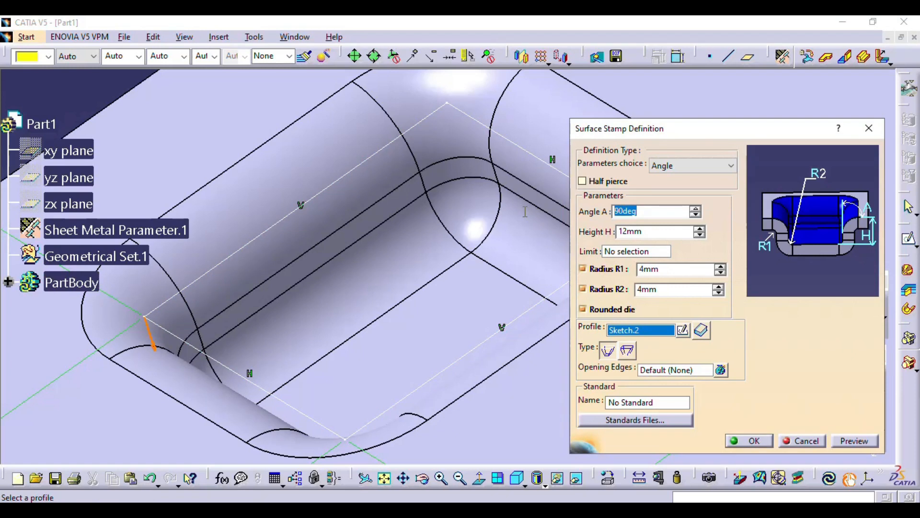
Set the stamp's angle A to 60 degrees and preview the sloped walls
{"action": "left_click", "coordinate": [856, 442]}
{"action": "middle_click_drag", "start_coordinate": [526, 300], "coordinate": [403, 283]}
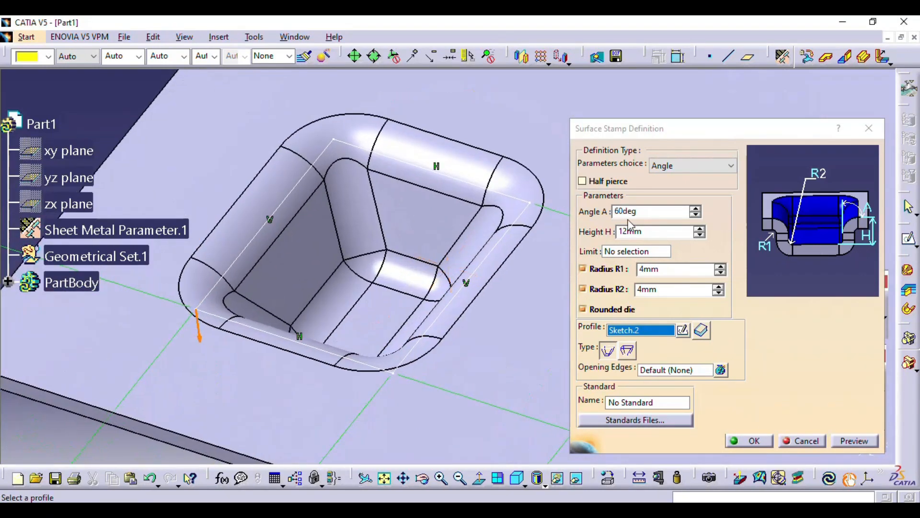
{"action": "left_click_drag", "start_coordinate": [648, 211], "coordinate": [592, 211]}
{"action": "middle_click_drag", "start_coordinate": [438, 243], "coordinate": [420, 470]}
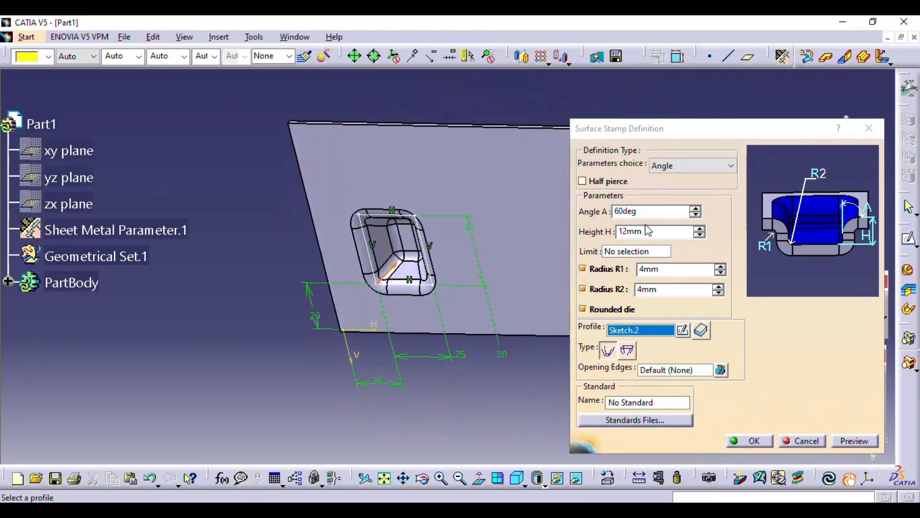
Set the stamp's angle A to 90 degrees and preview the straight walls
{"action": "left_click_drag", "start_coordinate": [648, 212], "coordinate": [566, 219]}
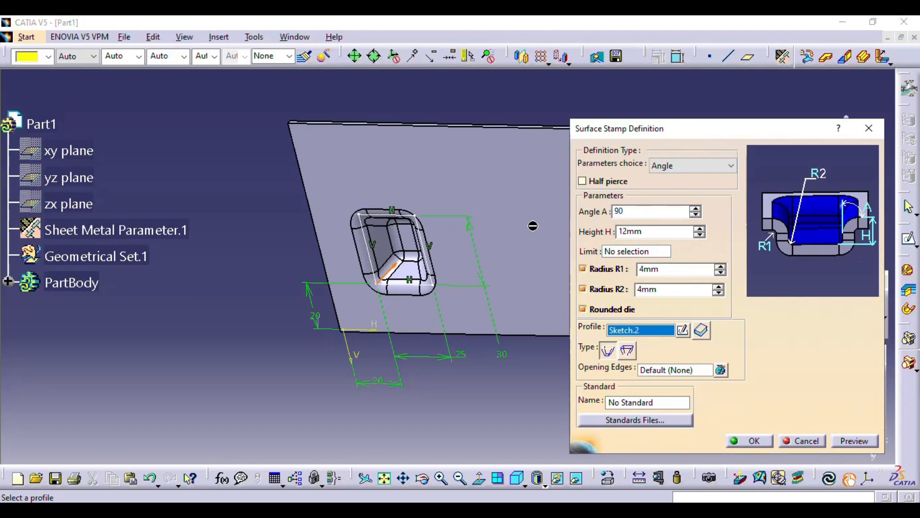
{"action": "left_click", "coordinate": [853, 442]}
{"action": "middle_click_drag", "start_coordinate": [519, 349], "coordinate": [513, 225]}
{"action": "scroll", "coordinate": [361, 269], "scroll_direction": "down", "scroll_amount": 1}
{"action": "mouse_move", "coordinate": [361, 269]}
{"action": "middle_mouse_down"}
{"action": "mouse_move", "coordinate": [369, 259]}
{"action": "mouse_move", "coordinate": [417, 292]}
{"action": "mouse_move", "coordinate": [419, 308]}
{"action": "mouse_move", "coordinate": [370, 280]}
{"action": "mouse_move", "coordinate": [432, 342]}
{"action": "mouse_move", "coordinate": [465, 306]}
{"action": "middle_mouse_up"}
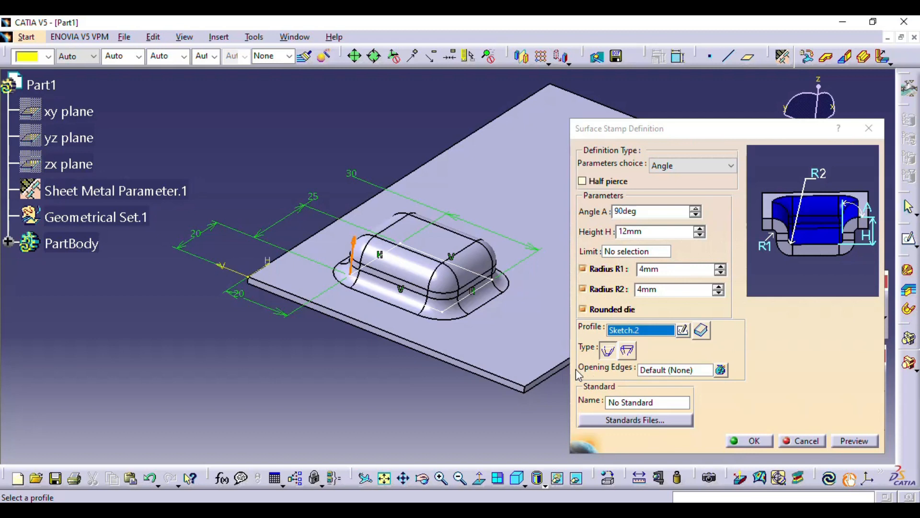
Make the rectangle's 25 mm edge farthest from the origin the stamp's opening edge and preview the open-ended stamp
{"action": "left_click", "coordinate": [680, 373]}
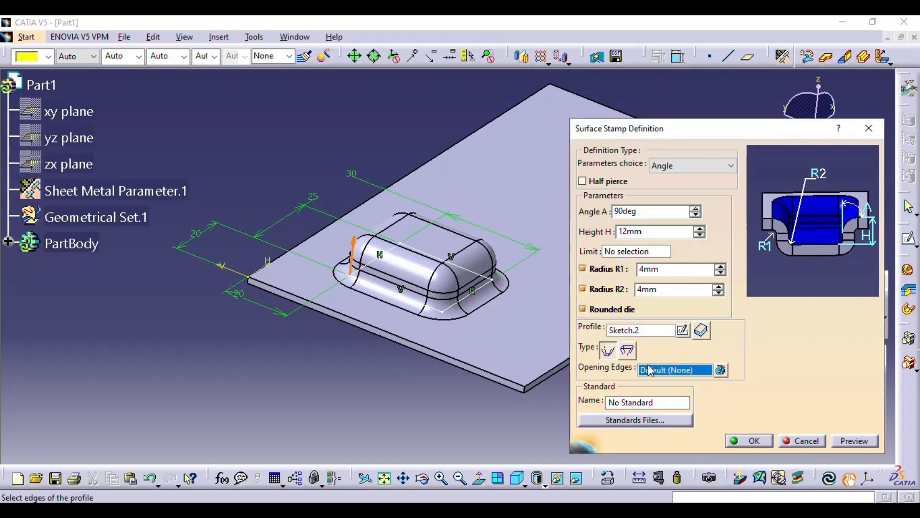
{"action": "left_click", "coordinate": [449, 307]}
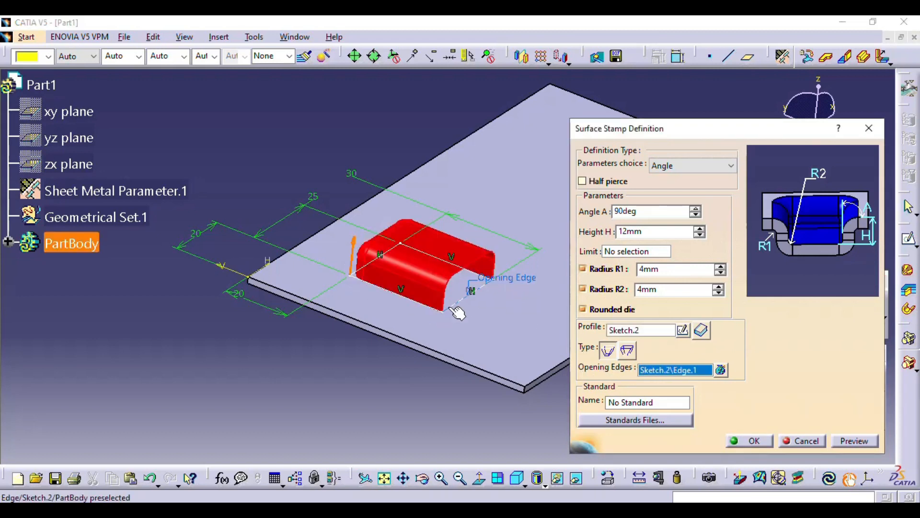
{"action": "middle_click_drag", "start_coordinate": [474, 307], "coordinate": [440, 341]}
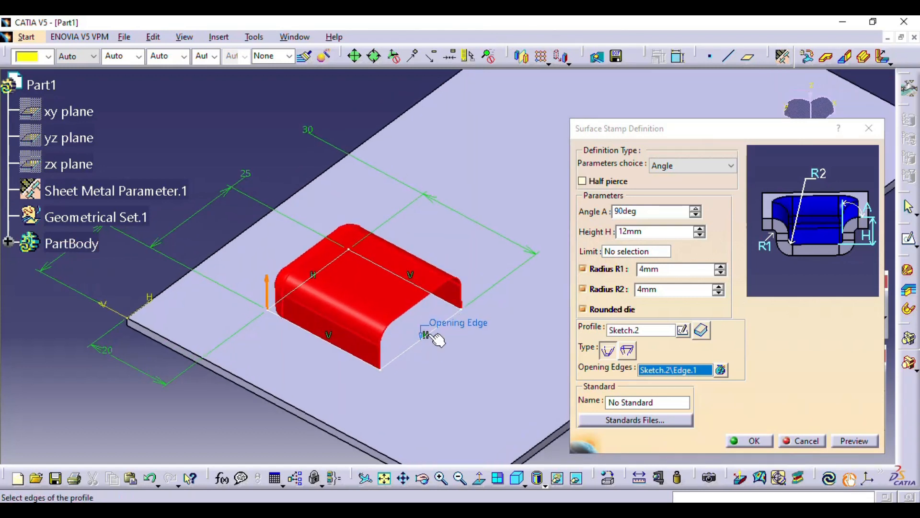
{"action": "left_click", "coordinate": [853, 442]}
{"action": "middle_click_drag", "start_coordinate": [389, 269], "coordinate": [436, 307]}
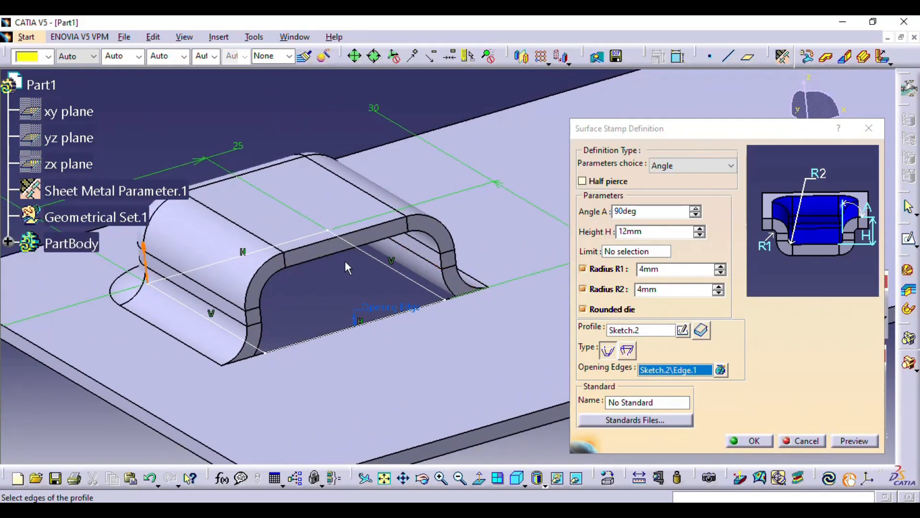
{"action": "middle_click_drag", "start_coordinate": [364, 260], "coordinate": [456, 333]}
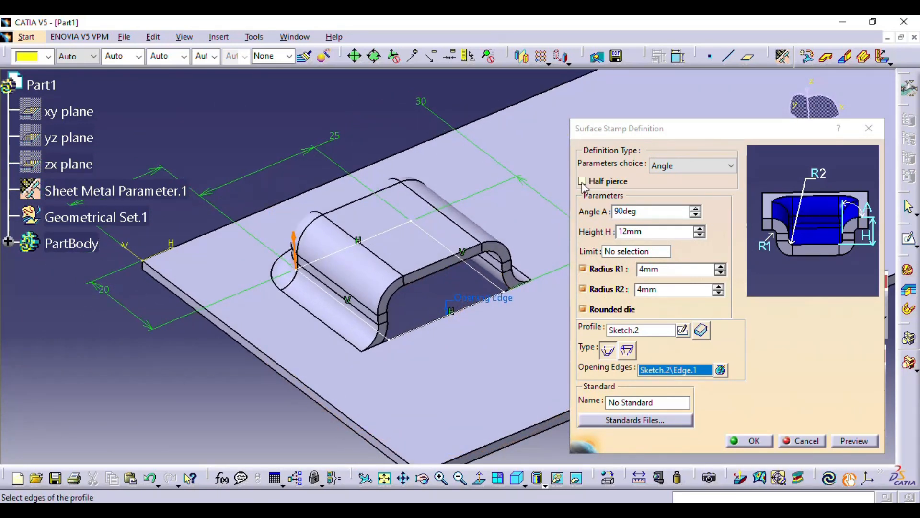
{"action": "middle_click_drag", "start_coordinate": [435, 223], "coordinate": [546, 268]}
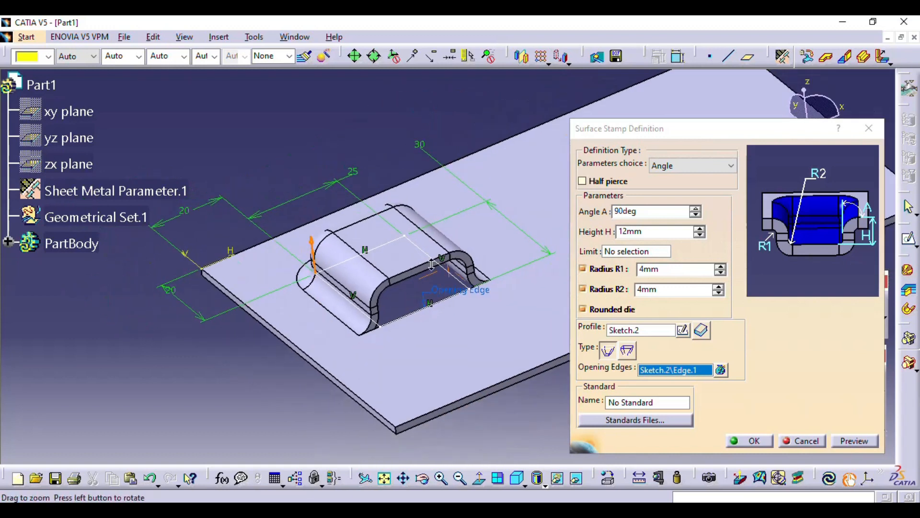
Switch the surface stamp to Half pierce with a 1 mm height and inspect the shallow raised shape
{"action": "left_click", "coordinate": [583, 180]}
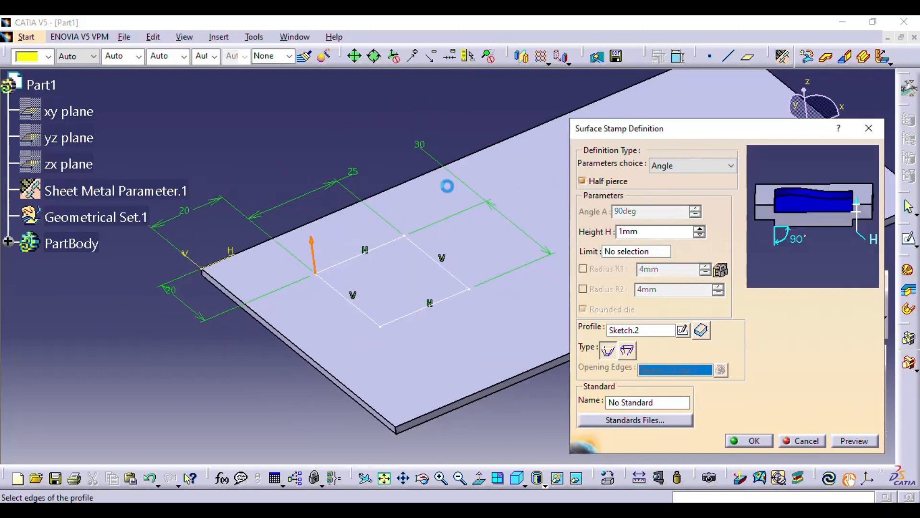
{"action": "mouse_move", "coordinate": [408, 235]}
{"action": "middle_mouse_down"}
{"action": "mouse_move", "coordinate": [446, 150]}
{"action": "mouse_move", "coordinate": [427, 357]}
{"action": "mouse_move", "coordinate": [462, 267]}
{"action": "mouse_move", "coordinate": [456, 203]}
{"action": "mouse_move", "coordinate": [448, 352]}
{"action": "mouse_move", "coordinate": [455, 314]}
{"action": "middle_mouse_up"}
{"action": "left_click_drag", "start_coordinate": [647, 233], "coordinate": [572, 238]}
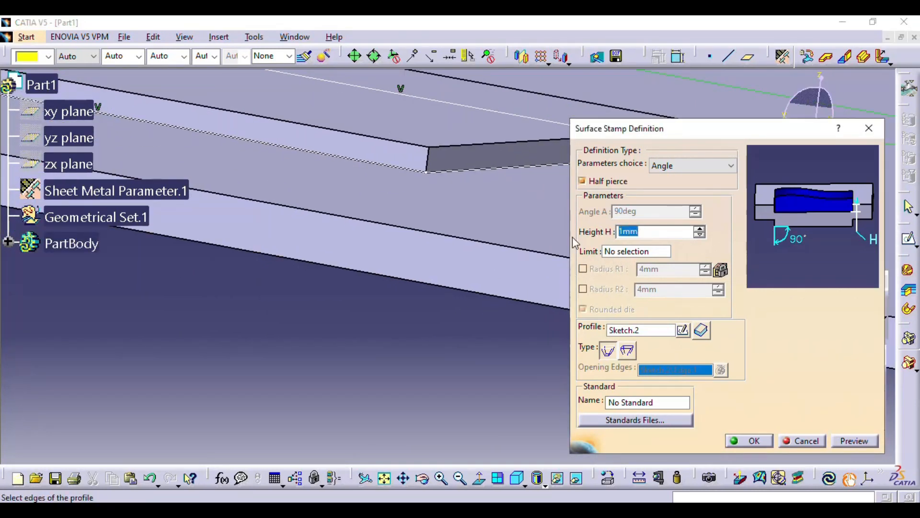
{"action": "left_click", "coordinate": [593, 183]}
{"action": "middle_click_drag", "start_coordinate": [527, 201], "coordinate": [510, 302]}
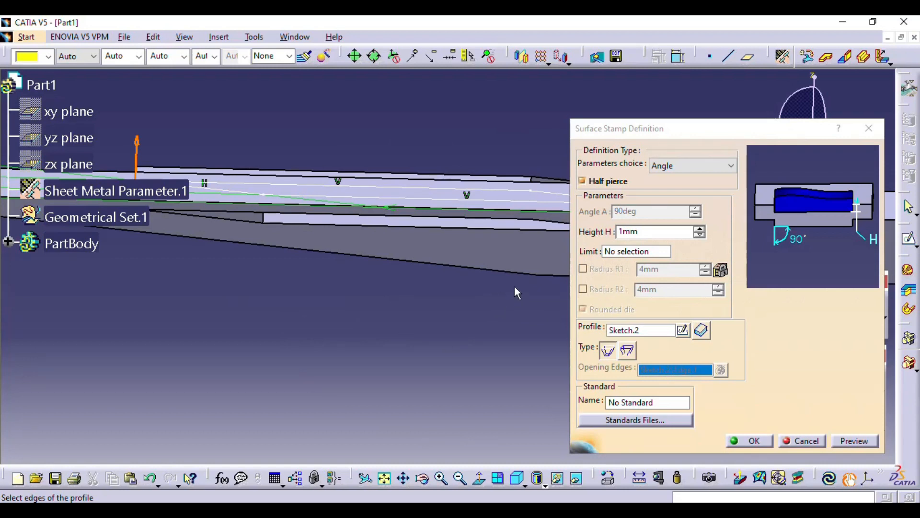
{"action": "middle_click_drag", "start_coordinate": [485, 240], "coordinate": [467, 330]}
Try to set the half-pierce stamp's height H to 10 mm and preview it
{"action": "left_click_drag", "start_coordinate": [649, 232], "coordinate": [585, 246]}
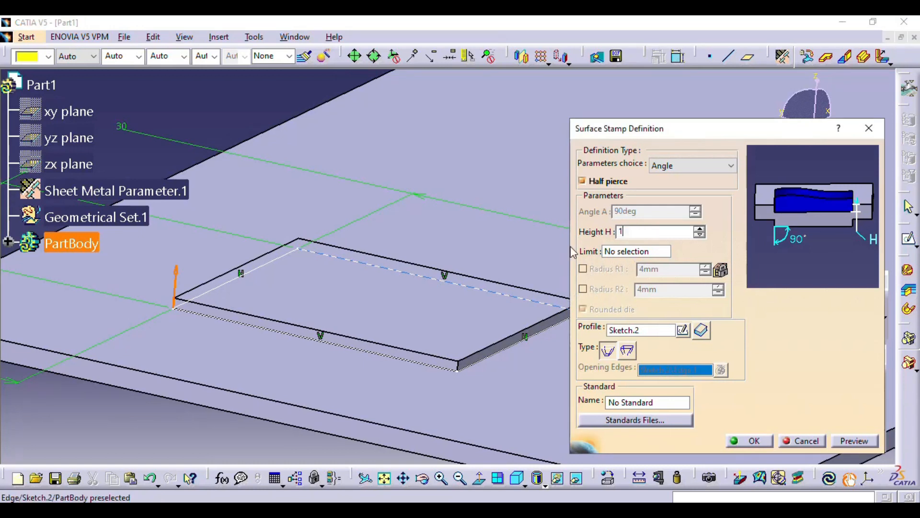
{"action": "type", "text": "10"}
{"action": "left_click", "coordinate": [852, 440]}
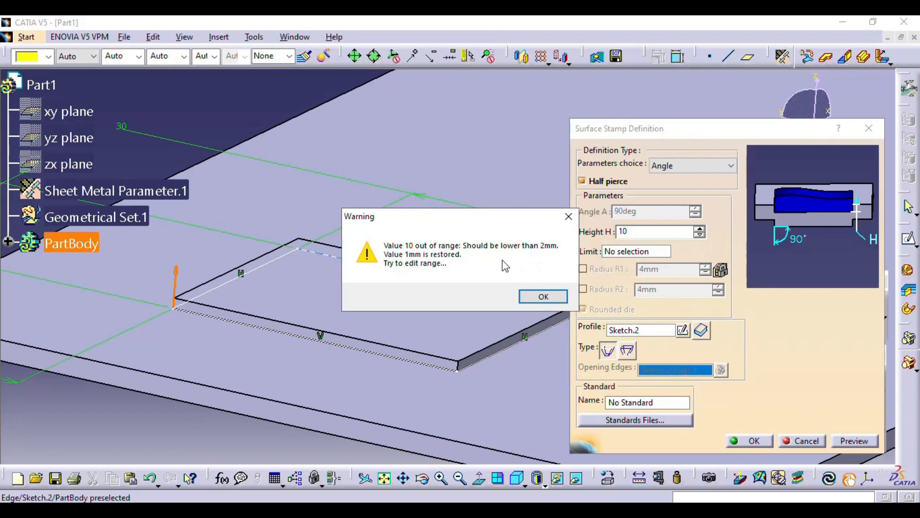
{"action": "left_click", "coordinate": [528, 295]}
{"action": "left_click_drag", "start_coordinate": [655, 232], "coordinate": [556, 237]}
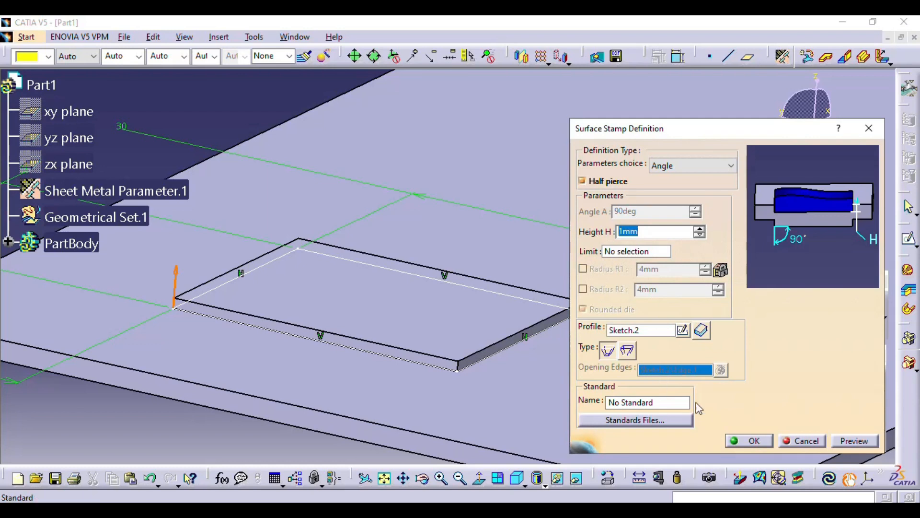
Turn off Half pierce, increase the height H and create the open-ended surface stamp
{"action": "left_click", "coordinate": [595, 181]}
{"action": "double_click", "coordinate": [625, 211]}
{"action": "left_click_drag", "start_coordinate": [631, 235], "coordinate": [547, 246]}
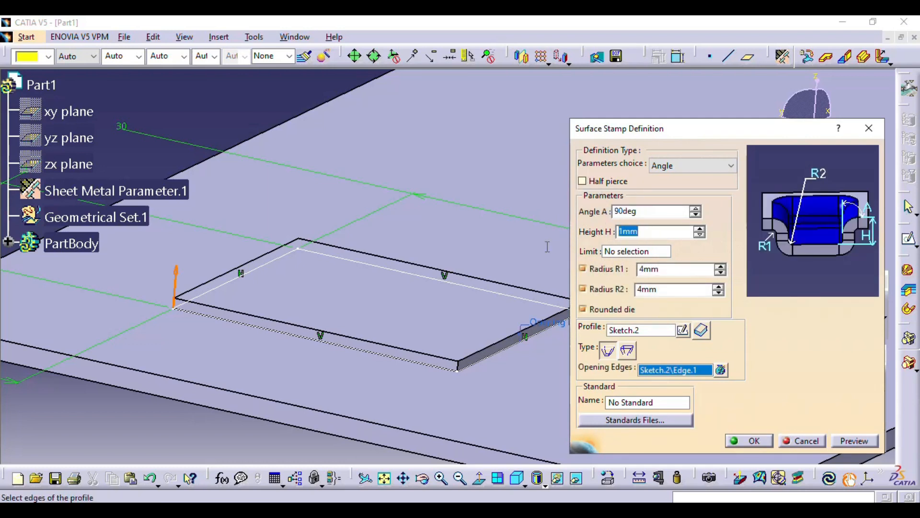
{"action": "left_click", "coordinate": [745, 439]}
{"action": "middle_click_drag", "start_coordinate": [432, 363], "coordinate": [382, 372]}
{"action": "middle_click_drag", "start_coordinate": [339, 317], "coordinate": [554, 398]}
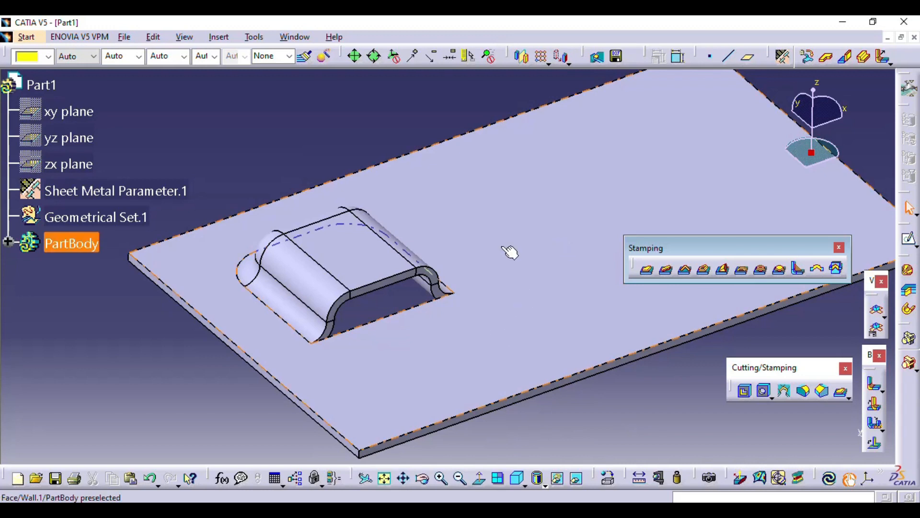
{"action": "middle_click_drag", "start_coordinate": [478, 255], "coordinate": [460, 345]}
{"action": "left_click", "coordinate": [666, 274]}
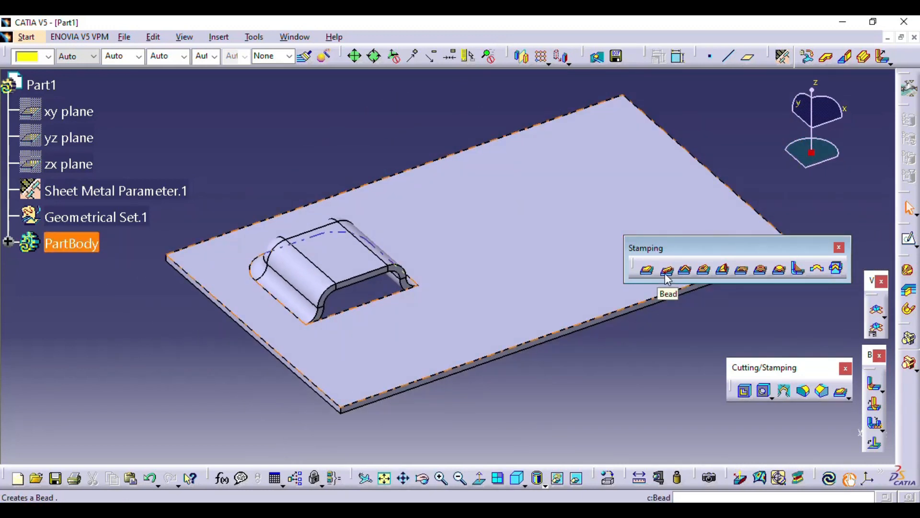
{"action": "middle_click_drag", "start_coordinate": [483, 293], "coordinate": [420, 319]}
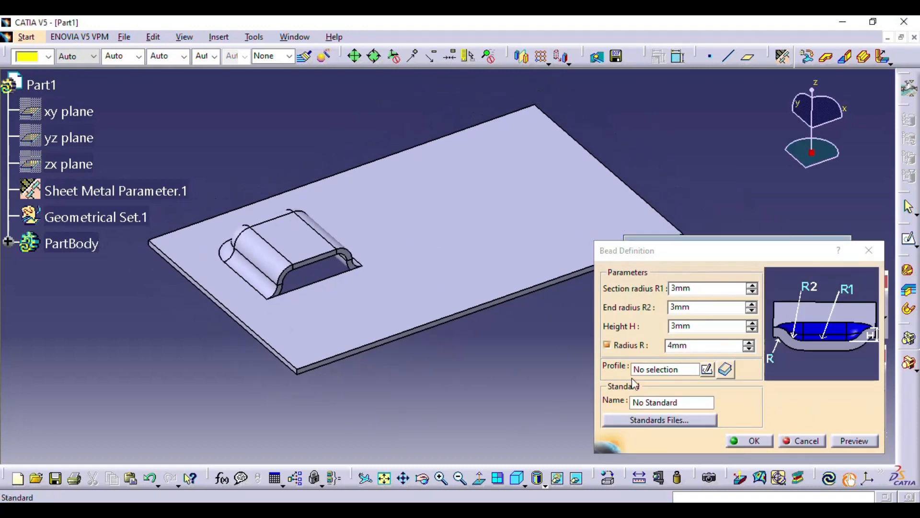
{"action": "key", "text": "Escape"}
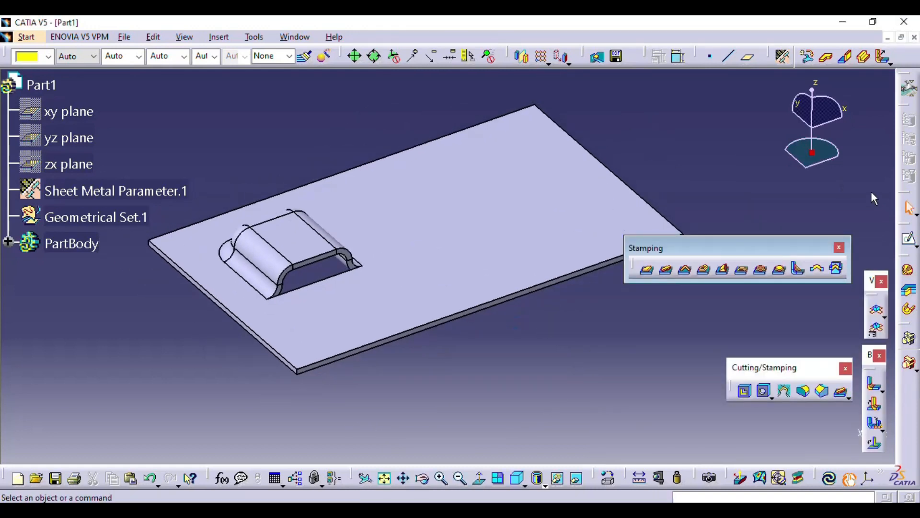
Sketch a vertical line on the wall's top face beside the stamp, about 71 mm horizontally from the origin
{"action": "left_click", "coordinate": [909, 238]}
{"action": "left_click", "coordinate": [518, 240]}
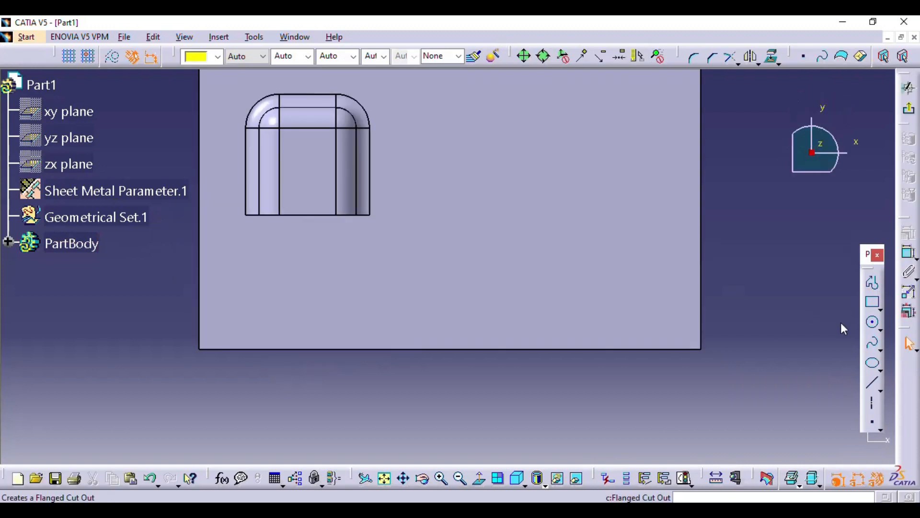
{"action": "left_click", "coordinate": [872, 283]}
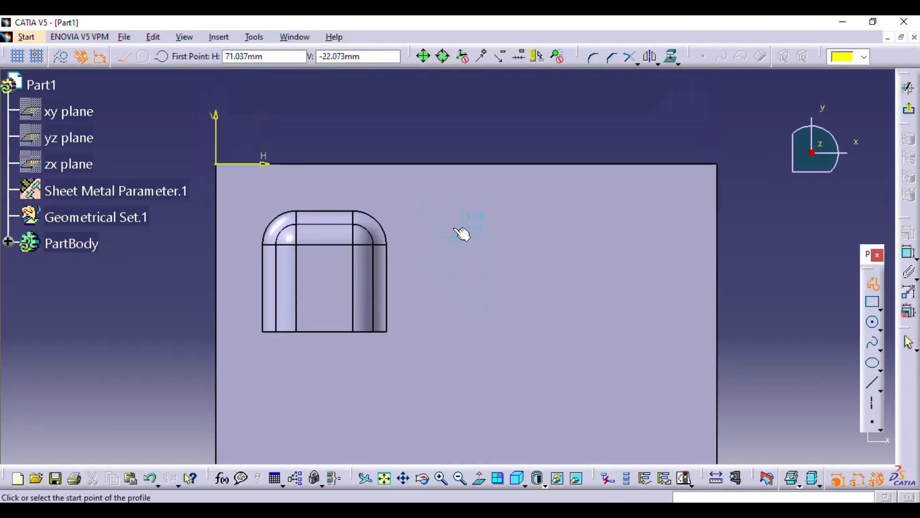
{"action": "left_click", "coordinate": [453, 221]}
{"action": "left_click", "coordinate": [453, 363]}
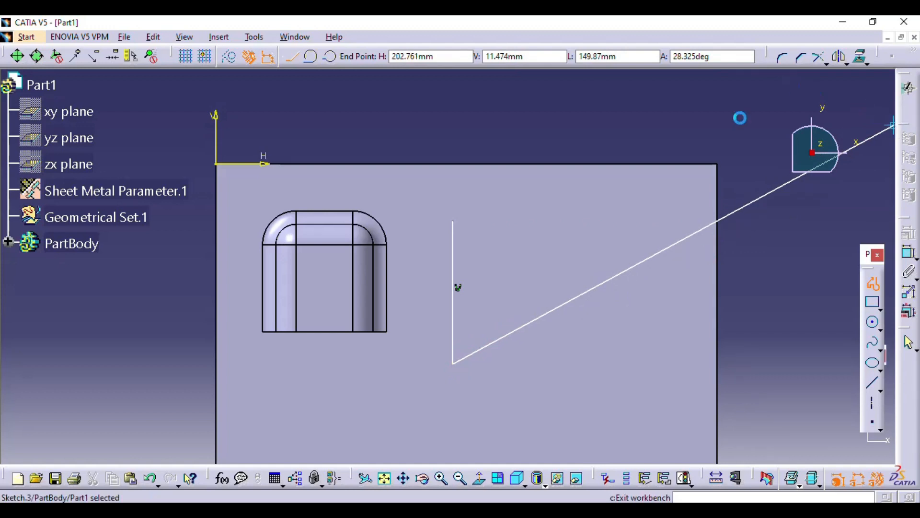
{"action": "left_click", "coordinate": [908, 88]}
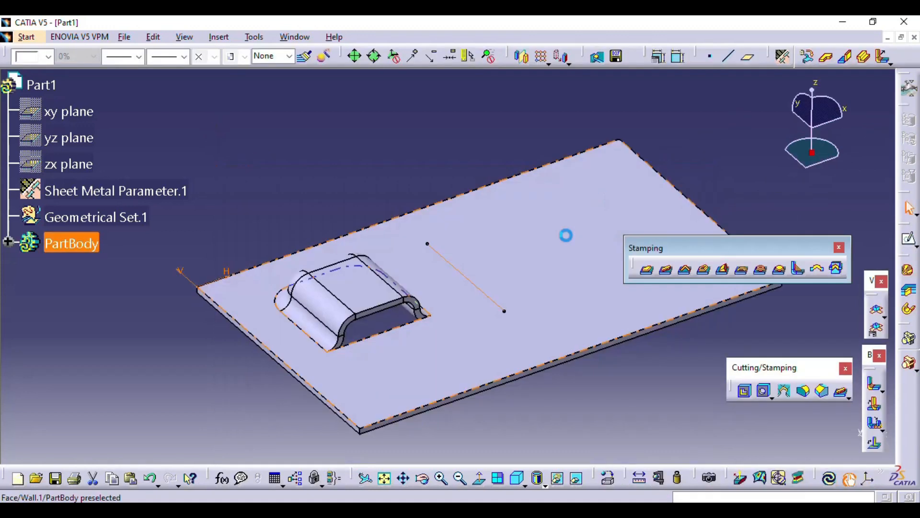
Start a Bead along the sketched vertical line, review its radii and height, and preview the shape
{"action": "left_click", "coordinate": [669, 271]}
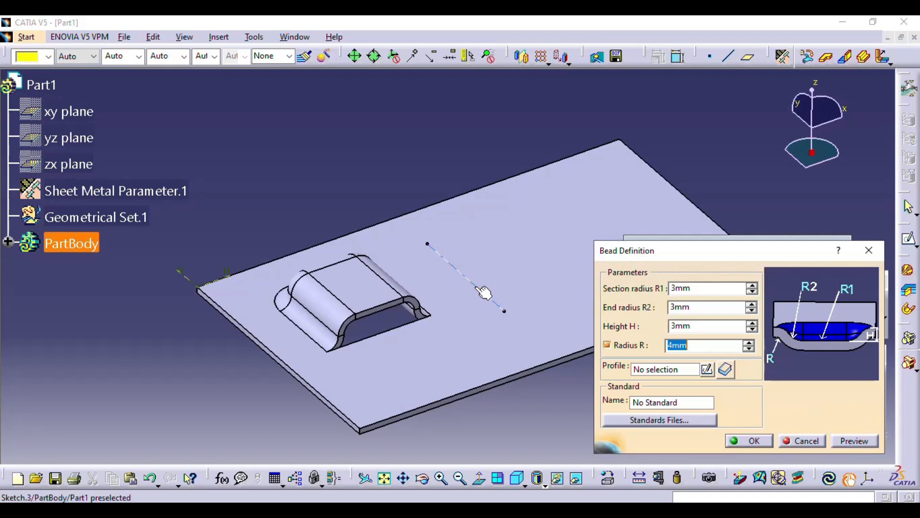
{"action": "left_click", "coordinate": [477, 288]}
{"action": "mouse_move", "coordinate": [470, 283]}
{"action": "middle_mouse_down"}
{"action": "mouse_move", "coordinate": [466, 333]}
{"action": "mouse_move", "coordinate": [409, 265]}
{"action": "mouse_move", "coordinate": [484, 278]}
{"action": "middle_mouse_up"}
{"action": "double_click", "coordinate": [691, 288]}
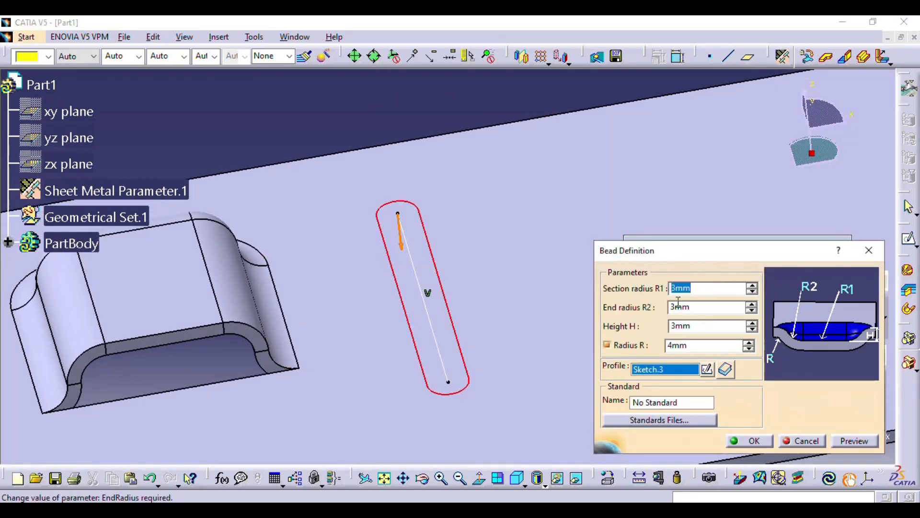
{"action": "double_click", "coordinate": [708, 307]}
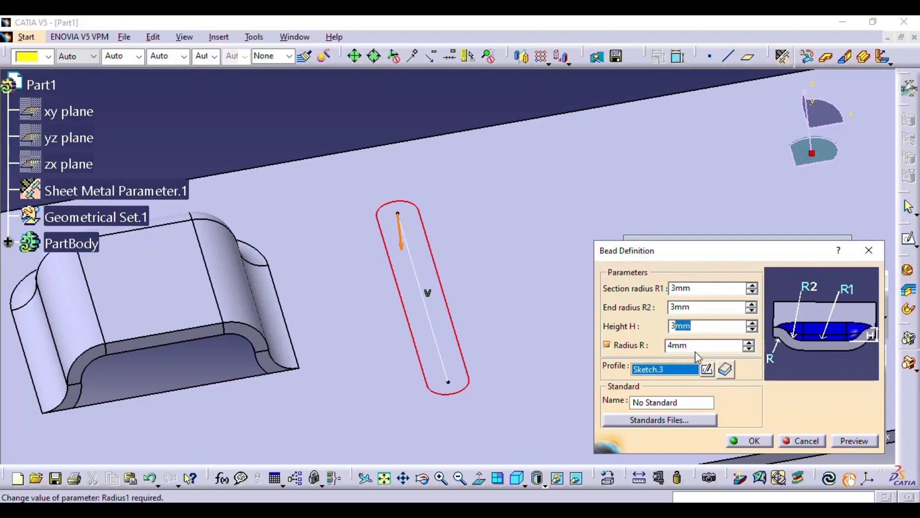
{"action": "left_click_drag", "start_coordinate": [697, 349], "coordinate": [626, 349]}
{"action": "left_click", "coordinate": [856, 440]}
{"action": "mouse_move", "coordinate": [362, 273]}
{"action": "middle_mouse_down"}
{"action": "mouse_move", "coordinate": [431, 401]}
{"action": "mouse_move", "coordinate": [437, 456]}
{"action": "mouse_move", "coordinate": [417, 250]}
{"action": "mouse_move", "coordinate": [374, 277]}
{"action": "middle_mouse_up"}
{"action": "middle_click_drag", "start_coordinate": [416, 310], "coordinate": [365, 225]}
Try to set the bead's section radius R1 to 4 mm and preview it
{"action": "double_click", "coordinate": [696, 288]}
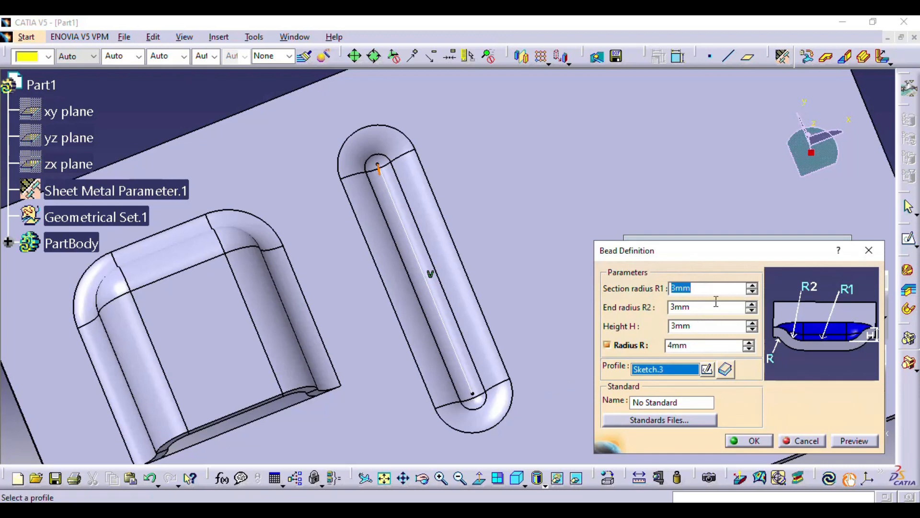
{"action": "left_click", "coordinate": [851, 441]}
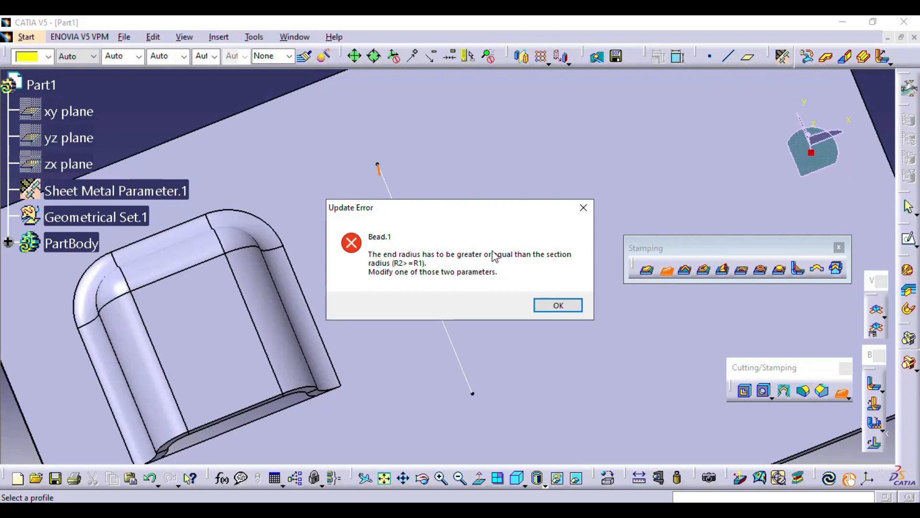
{"action": "left_click", "coordinate": [556, 304]}
Set the bead's section radius R1 to 3 mm and end radius R2 to 4 mm, and preview it
{"action": "left_click", "coordinate": [690, 346]}
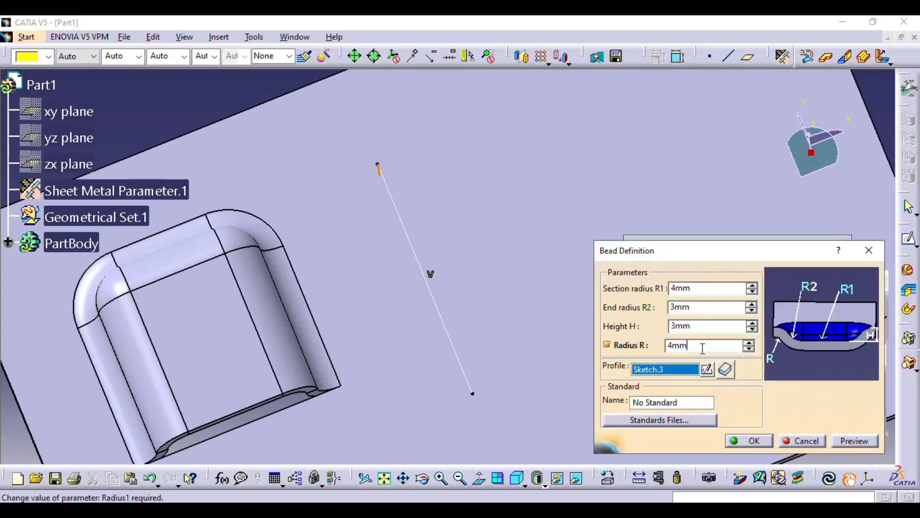
{"action": "double_click", "coordinate": [700, 288]}
{"action": "type", "text": "3"}
{"action": "key", "text": "Tab"}
{"action": "type", "text": "4"}
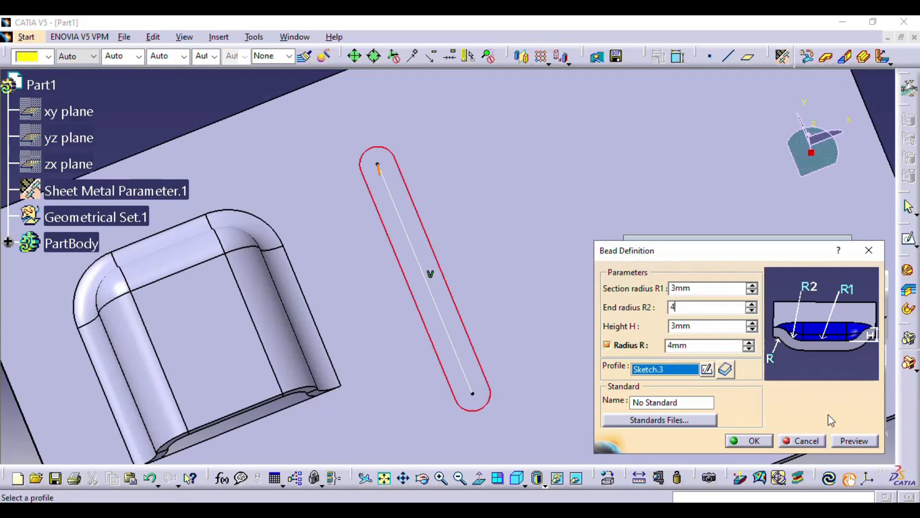
{"action": "left_click", "coordinate": [845, 441]}
{"action": "middle_click_drag", "start_coordinate": [496, 346], "coordinate": [480, 249]}
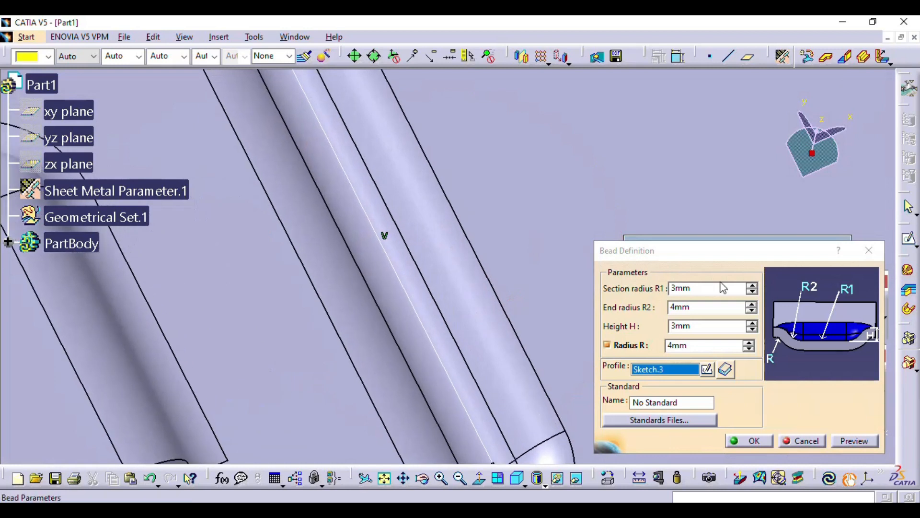
Set the bead's end radius R2 to 6 mm and preview its rounded ends
{"action": "left_click", "coordinate": [751, 304]}
{"action": "left_click", "coordinate": [751, 304]}
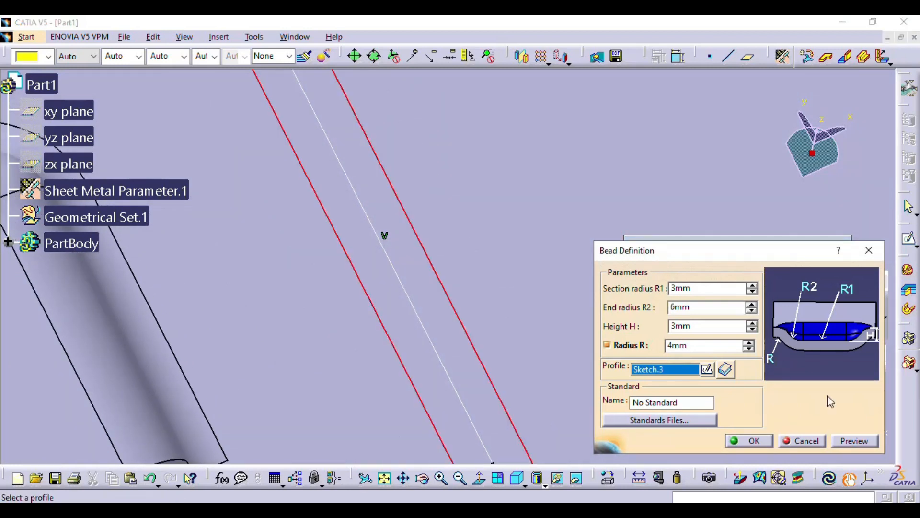
{"action": "left_click", "coordinate": [844, 442]}
{"action": "mouse_move", "coordinate": [489, 278]}
{"action": "middle_mouse_down"}
{"action": "mouse_move", "coordinate": [453, 205]}
{"action": "mouse_move", "coordinate": [464, 312]}
{"action": "mouse_move", "coordinate": [441, 273]}
{"action": "middle_mouse_up"}
{"action": "middle_click_drag", "start_coordinate": [342, 348], "coordinate": [354, 309]}
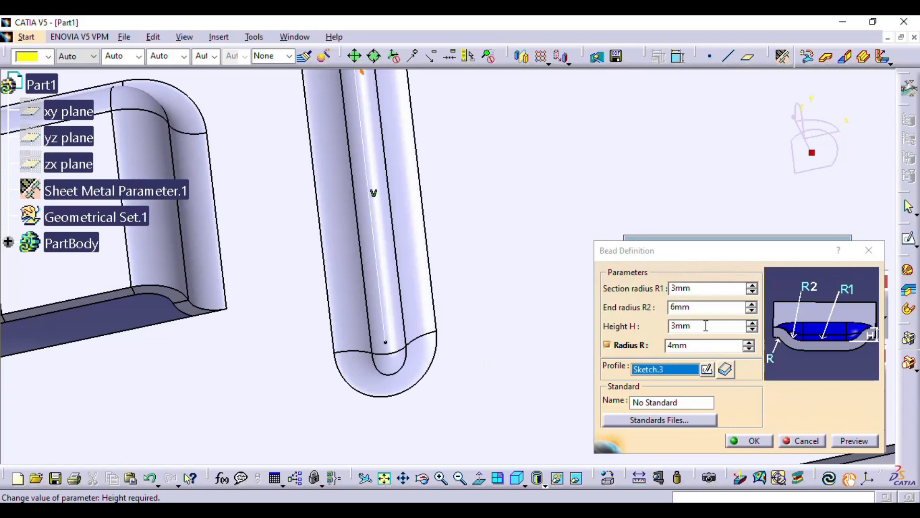
Set the bead's height H to 5 mm, preview it and create the bead
{"action": "left_click", "coordinate": [753, 324]}
{"action": "left_click", "coordinate": [752, 323]}
{"action": "left_click", "coordinate": [854, 441]}
{"action": "middle_click_drag", "start_coordinate": [499, 344], "coordinate": [390, 157]}
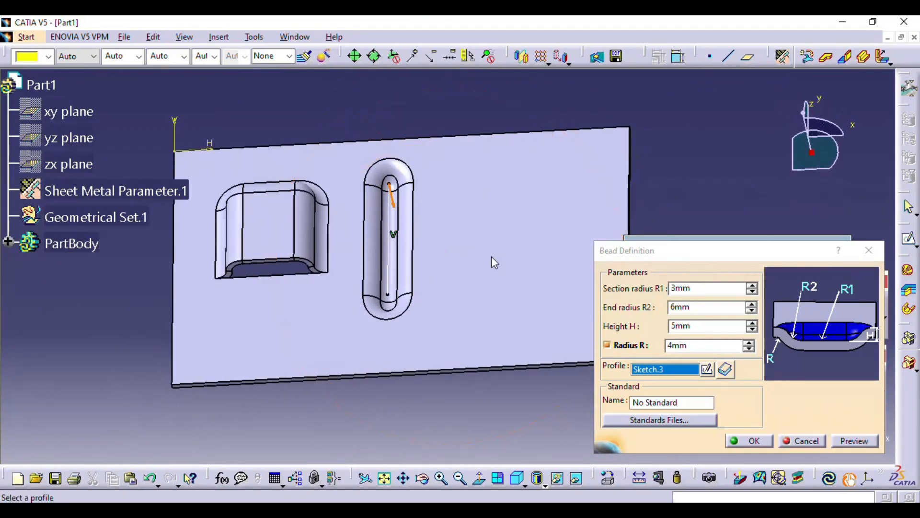
{"action": "left_click", "coordinate": [751, 447]}
{"action": "left_click", "coordinate": [568, 401]}
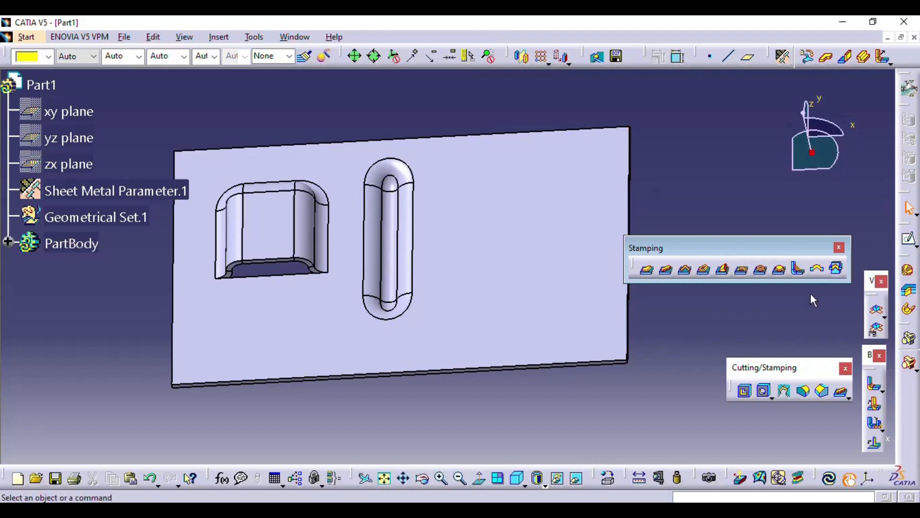
Sketch an open, two-segment angled profile on the wall's top face, on the bead's side away from the stamp
{"action": "left_click", "coordinate": [909, 238]}
{"action": "left_click", "coordinate": [471, 239]}
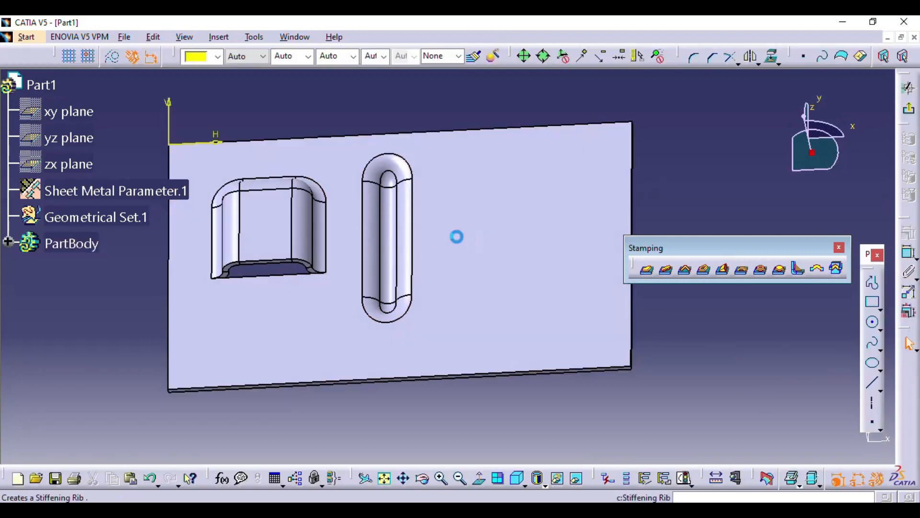
{"action": "left_click", "coordinate": [873, 283]}
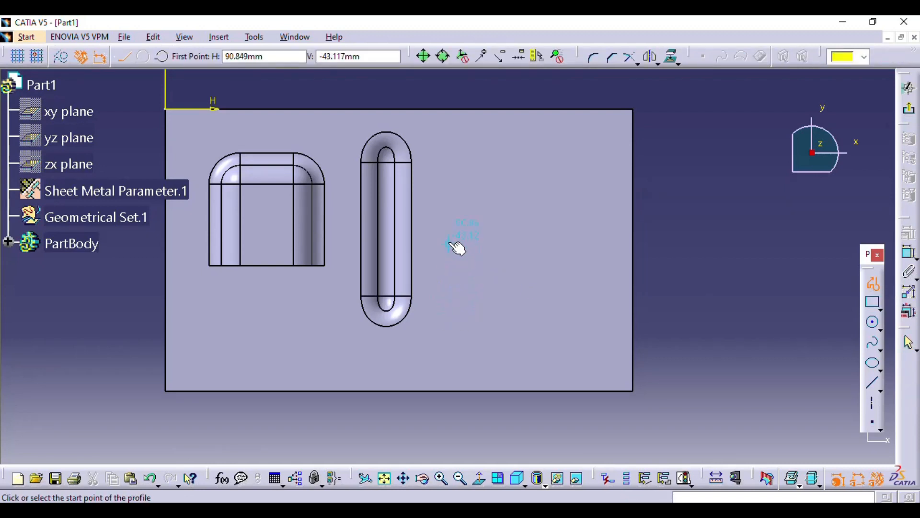
{"action": "left_click", "coordinate": [449, 240]}
{"action": "left_click", "coordinate": [478, 161]}
{"action": "left_click", "coordinate": [540, 187]}
{"action": "left_click", "coordinate": [909, 111]}
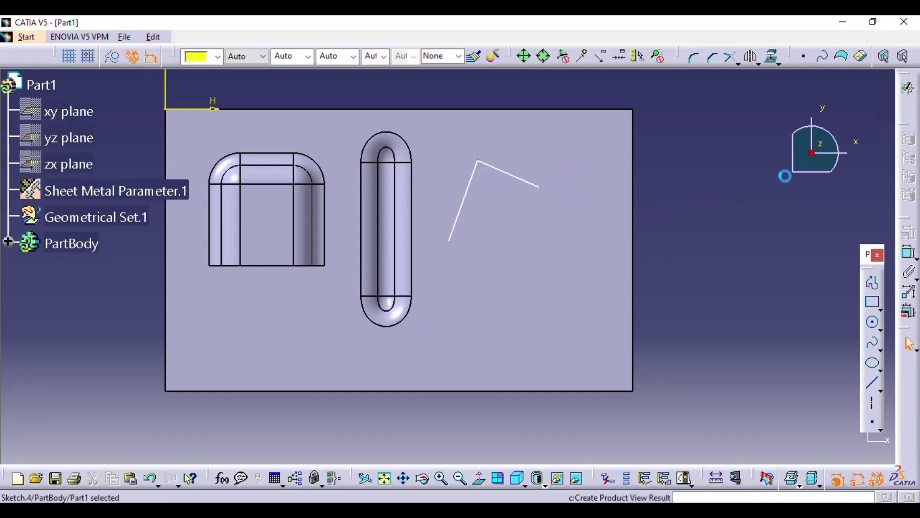
Start an obround curve stamp along the angled open profile, review its default angle, height, length and radii, and preview it
{"action": "left_click", "coordinate": [687, 271]}
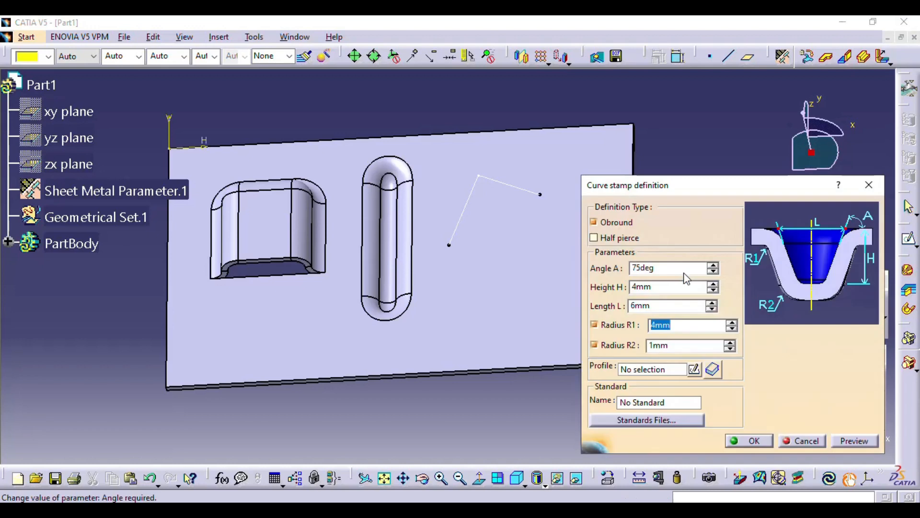
{"action": "left_click", "coordinate": [482, 177]}
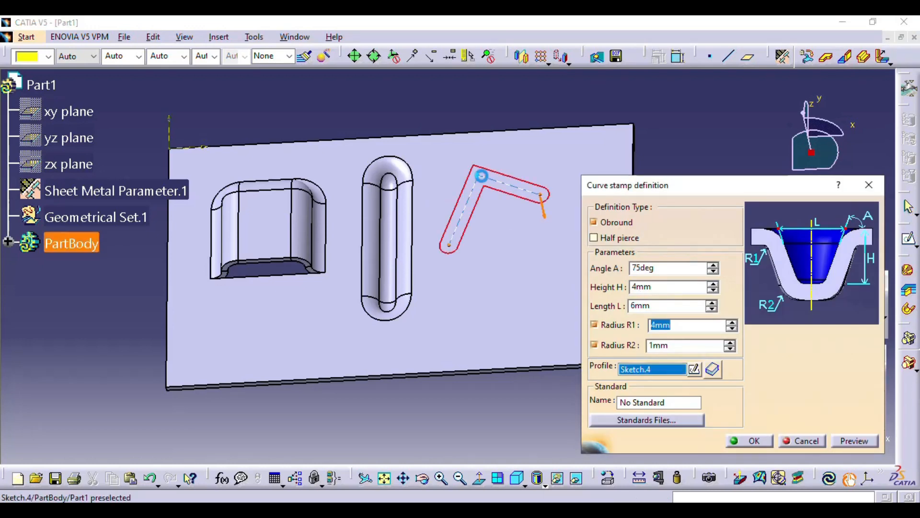
{"action": "mouse_move", "coordinate": [467, 310]}
{"action": "middle_mouse_down"}
{"action": "mouse_move", "coordinate": [417, 334]}
{"action": "mouse_move", "coordinate": [403, 284]}
{"action": "middle_mouse_up"}
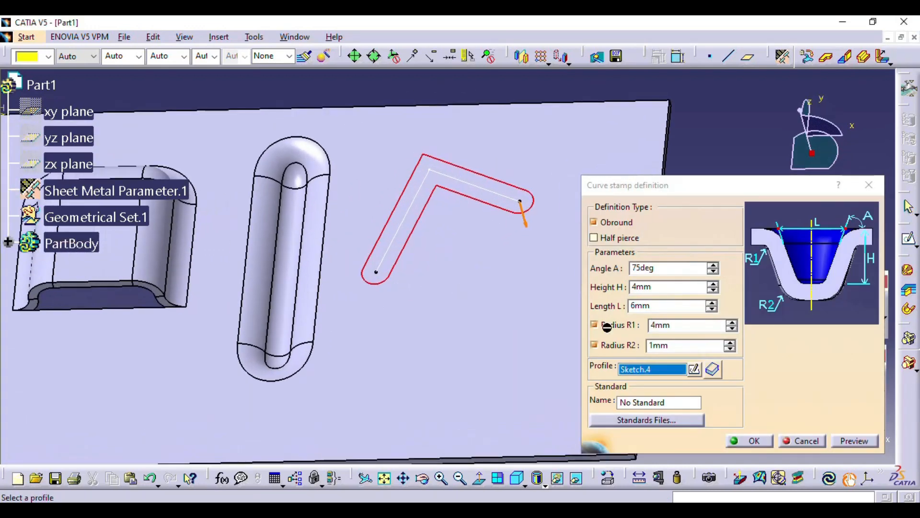
{"action": "left_click_drag", "start_coordinate": [669, 286], "coordinate": [613, 286]}
{"action": "left_click_drag", "start_coordinate": [668, 271], "coordinate": [625, 271]}
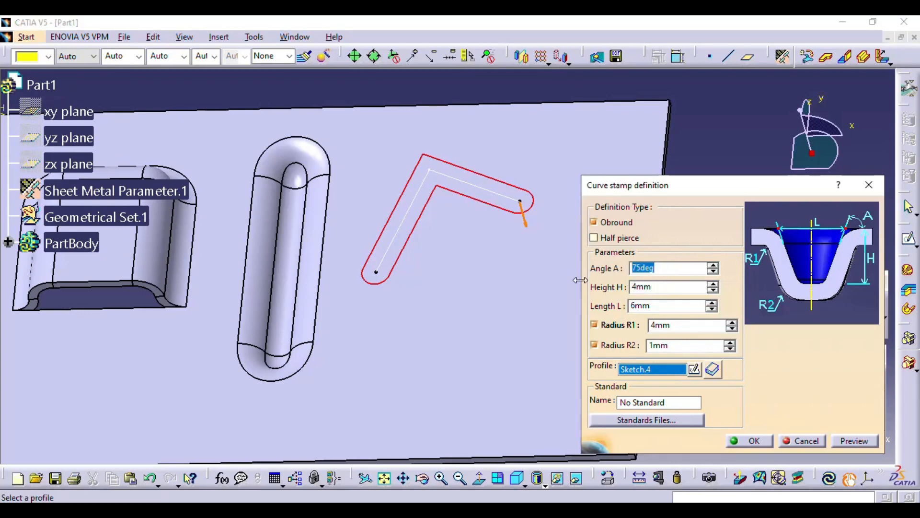
{"action": "key", "text": "Tab"}
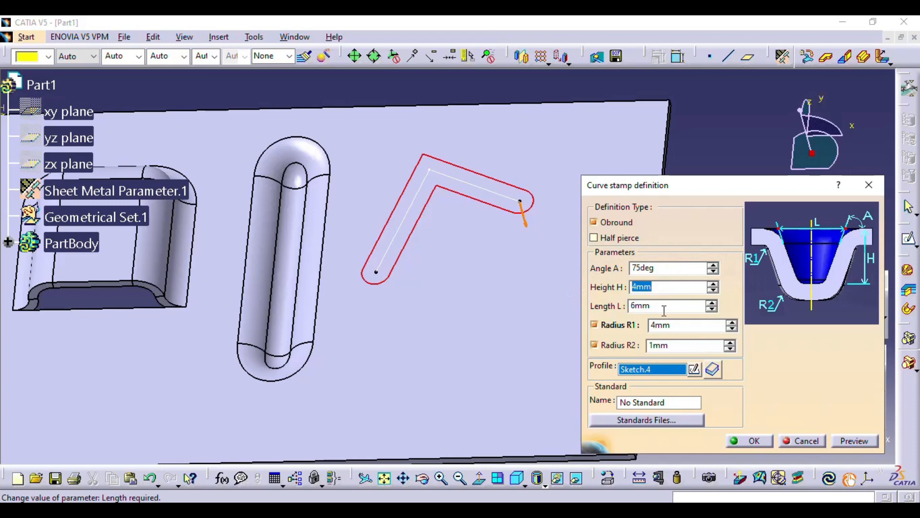
{"action": "left_click_drag", "start_coordinate": [664, 307], "coordinate": [595, 309]}
{"action": "key", "text": "Tab"}
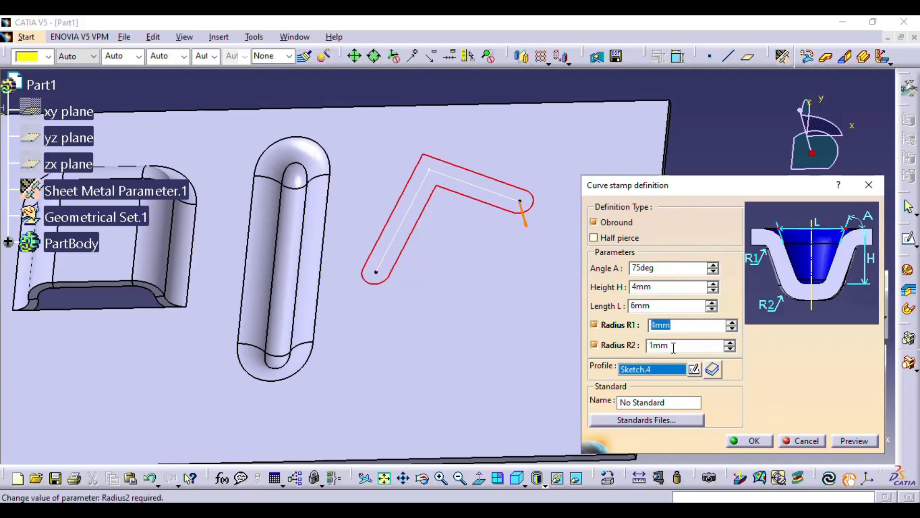
{"action": "left_click_drag", "start_coordinate": [671, 345], "coordinate": [631, 352]}
{"action": "left_click", "coordinate": [851, 442]}
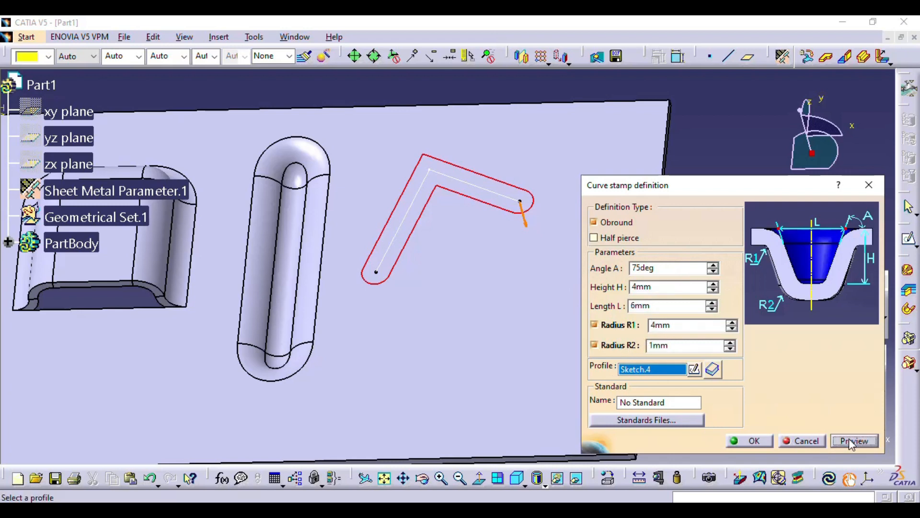
{"action": "middle_click_drag", "start_coordinate": [532, 347], "coordinate": [319, 287]}
Set the curve stamp's height H to 3 mm and preview it
{"action": "double_click", "coordinate": [662, 285]}
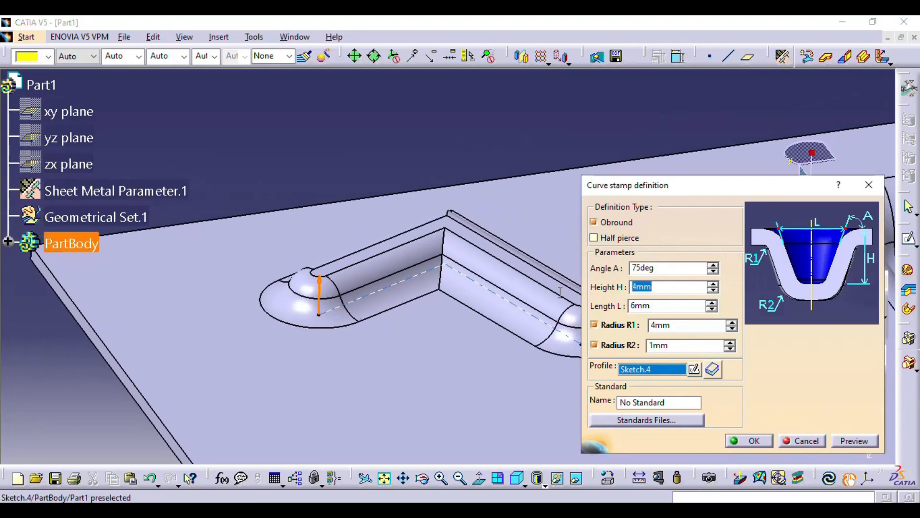
{"action": "type", "text": "3"}
{"action": "left_click", "coordinate": [853, 440]}
{"action": "mouse_move", "coordinate": [454, 387]}
{"action": "middle_mouse_down"}
{"action": "mouse_move", "coordinate": [403, 390]}
{"action": "mouse_move", "coordinate": [464, 388]}
{"action": "middle_mouse_up"}
Set the curve stamp's length L to 5 mm and create the stamp
{"action": "double_click", "coordinate": [658, 305]}
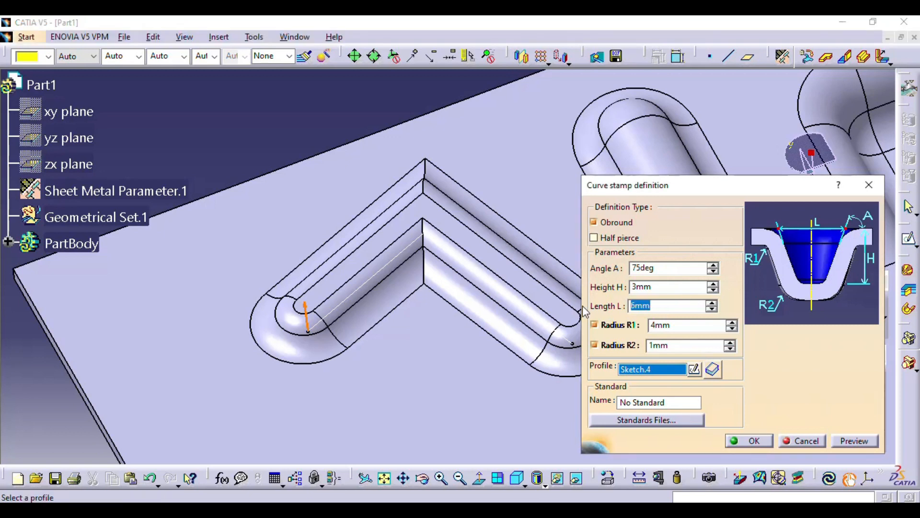
{"action": "type", "text": "5"}
{"action": "middle_click_drag", "start_coordinate": [436, 355], "coordinate": [516, 318]}
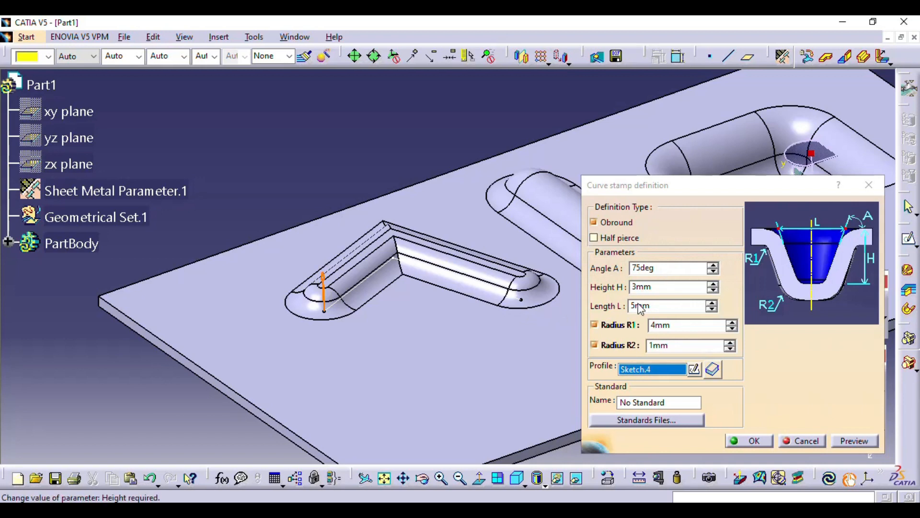
{"action": "left_click_drag", "start_coordinate": [673, 327], "coordinate": [620, 330]}
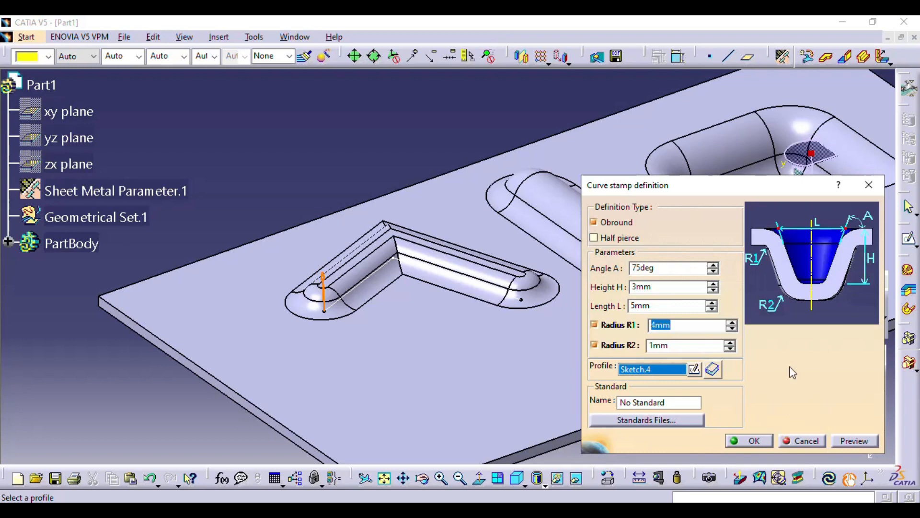
{"action": "left_click", "coordinate": [751, 434]}
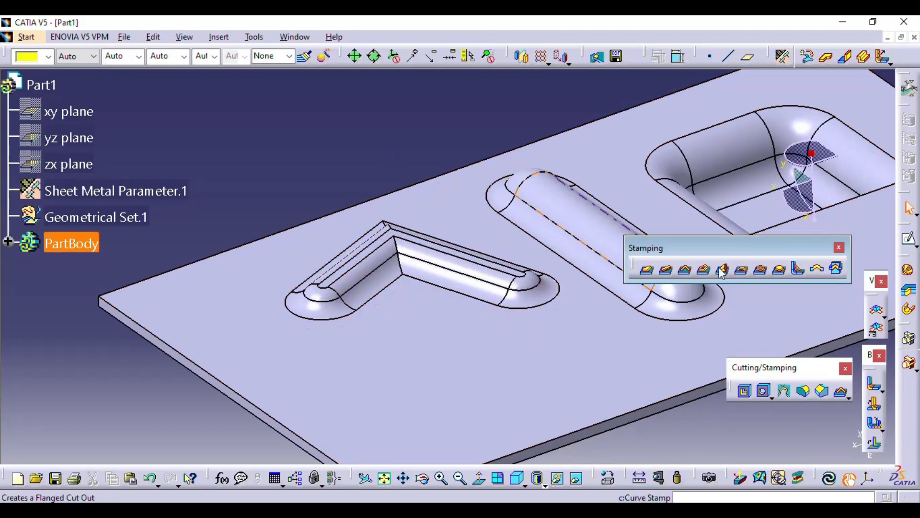
Sketch a circle centred at about H 117 mm, V 69 mm on the wall's face, clear of the existing stamps
{"action": "middle_click_drag", "start_coordinate": [425, 267], "coordinate": [515, 327]}
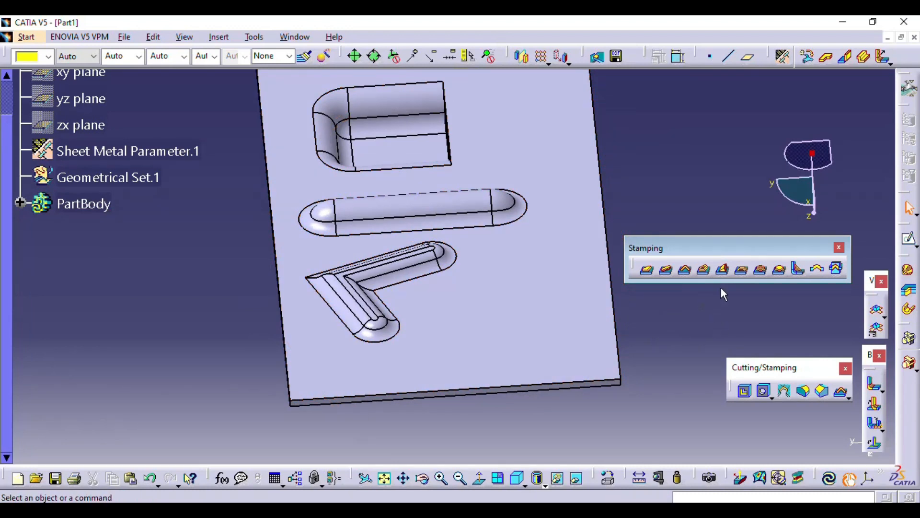
{"action": "left_click", "coordinate": [907, 240]}
{"action": "left_click", "coordinate": [427, 294]}
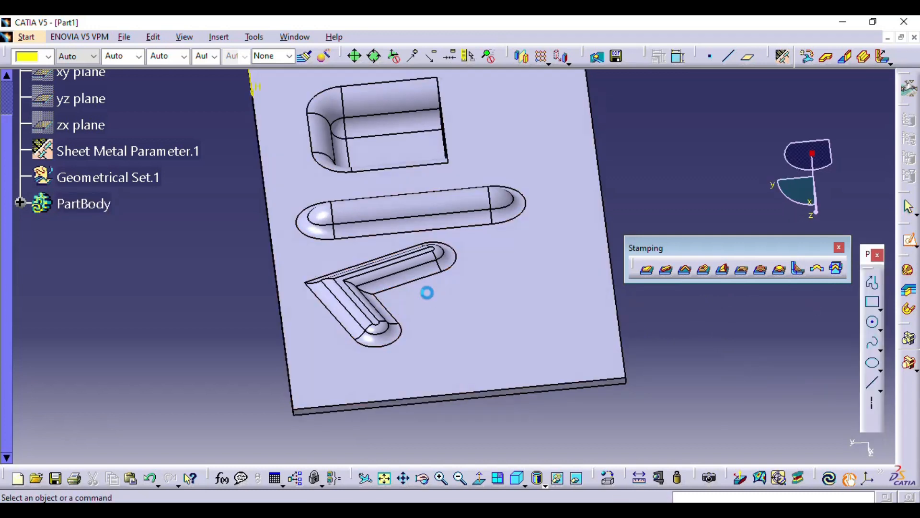
{"action": "left_click", "coordinate": [872, 321]}
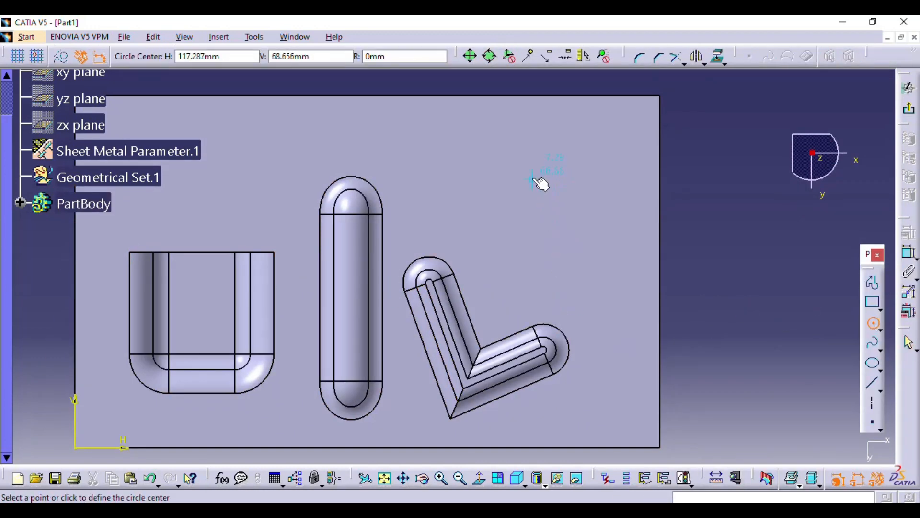
{"action": "left_click", "coordinate": [532, 177]}
{"action": "left_click", "coordinate": [555, 228]}
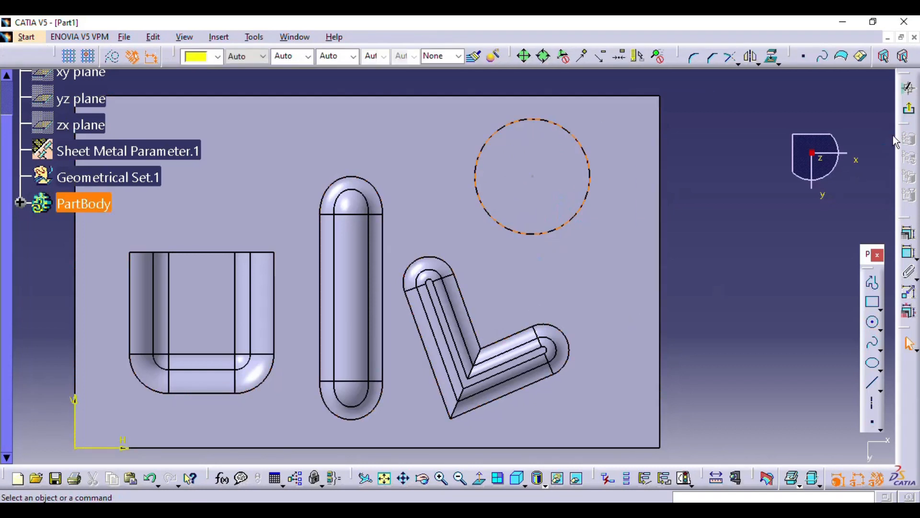
{"action": "left_click", "coordinate": [909, 110]}
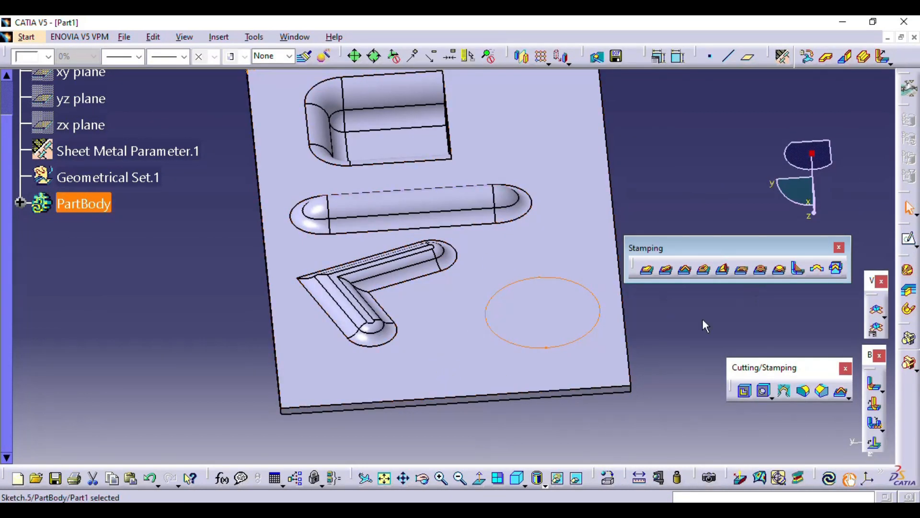
Start a flanged cutout on the circle sketch and try to preview it with the default parameters
{"action": "left_click", "coordinate": [710, 295]}
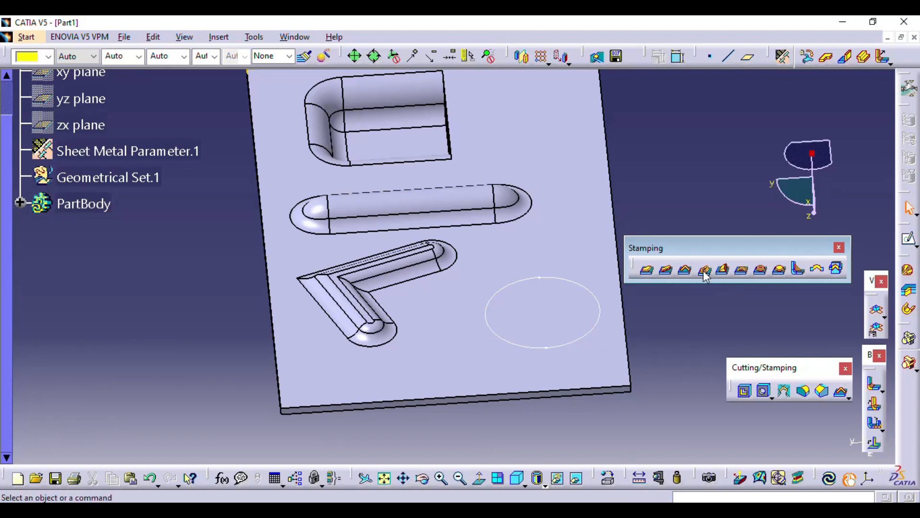
{"action": "left_click", "coordinate": [706, 277]}
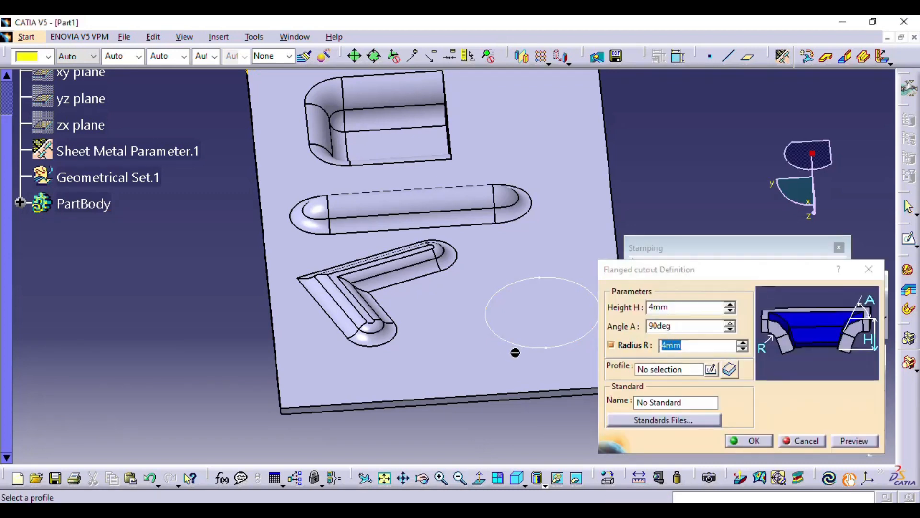
{"action": "middle_click_drag", "start_coordinate": [516, 352], "coordinate": [478, 330]}
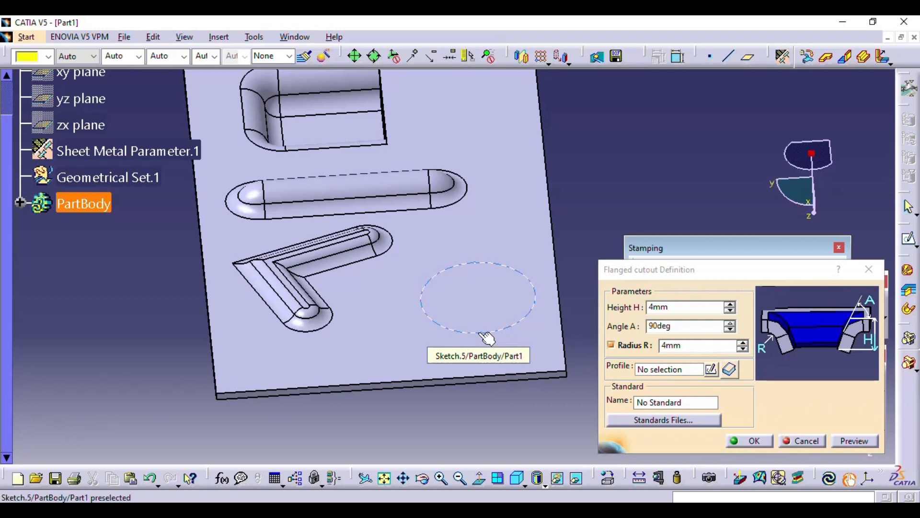
{"action": "left_click", "coordinate": [485, 335]}
{"action": "left_click", "coordinate": [844, 441]}
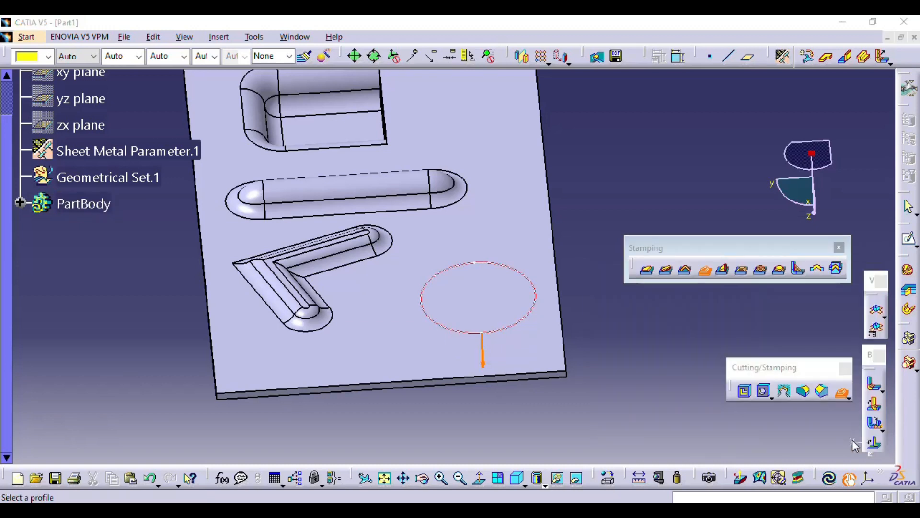
{"action": "left_click", "coordinate": [552, 302]}
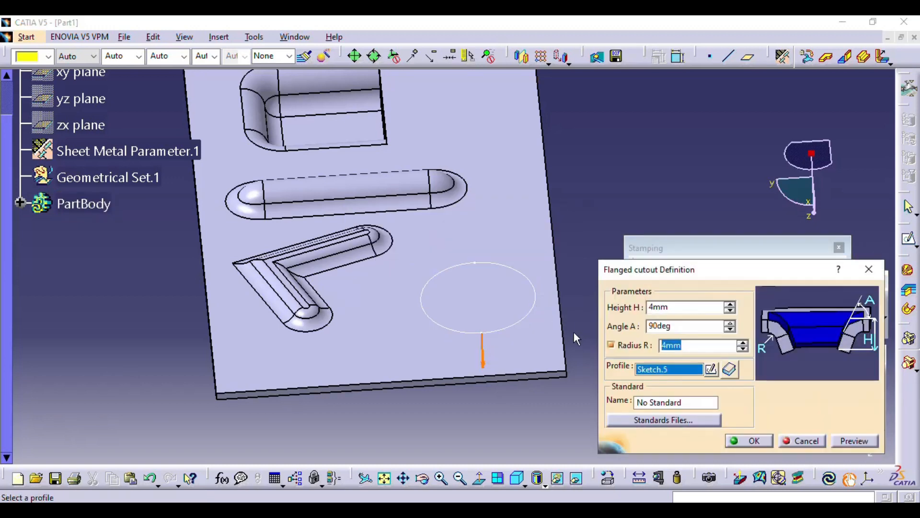
Set the flanged cutout's radius R to 2 mm, preview it and inspect the flange from both sides of the wall
{"action": "left_click", "coordinate": [680, 346]}
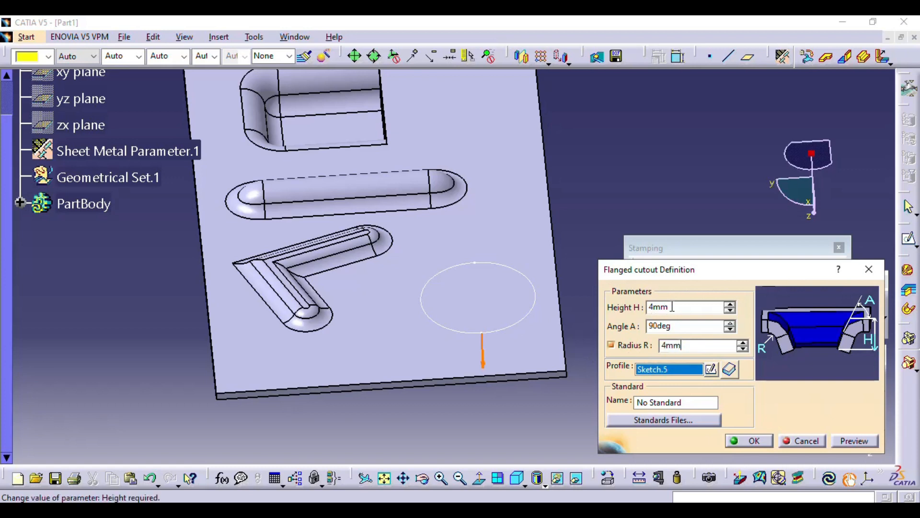
{"action": "left_click_drag", "start_coordinate": [673, 306], "coordinate": [634, 305]}
{"action": "double_click", "coordinate": [669, 345]}
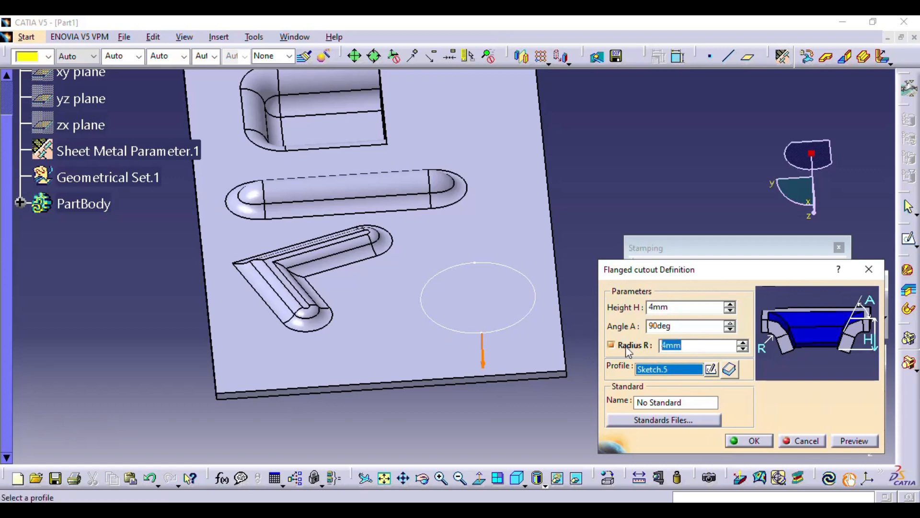
{"action": "type", "text": "2"}
{"action": "left_click", "coordinate": [853, 442]}
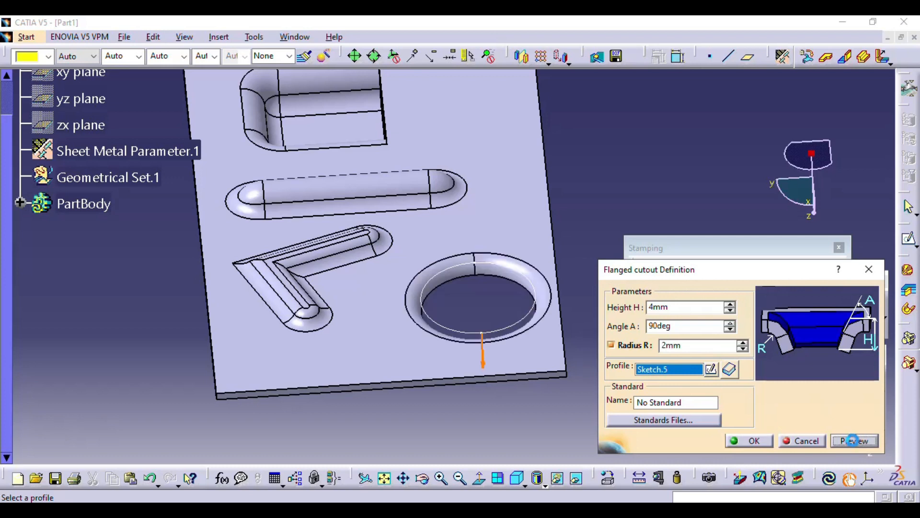
{"action": "left_click", "coordinate": [534, 416]}
{"action": "middle_click_drag", "start_coordinate": [512, 296], "coordinate": [330, 110]}
{"action": "middle_click_drag", "start_coordinate": [415, 316], "coordinate": [319, 302]}
{"action": "middle_click_drag", "start_coordinate": [402, 220], "coordinate": [354, 288]}
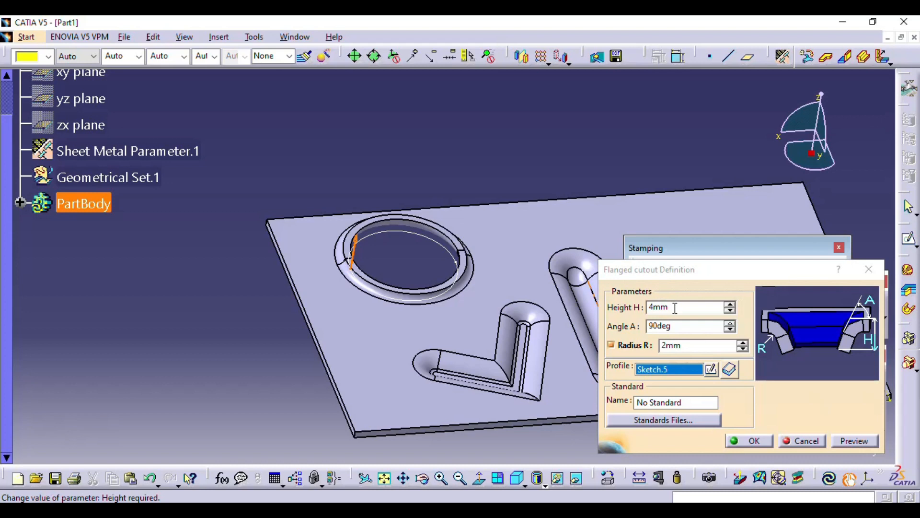
Set the flanged cutout's height H to 10 mm and preview the taller flange
{"action": "left_click_drag", "start_coordinate": [705, 309], "coordinate": [601, 313]}
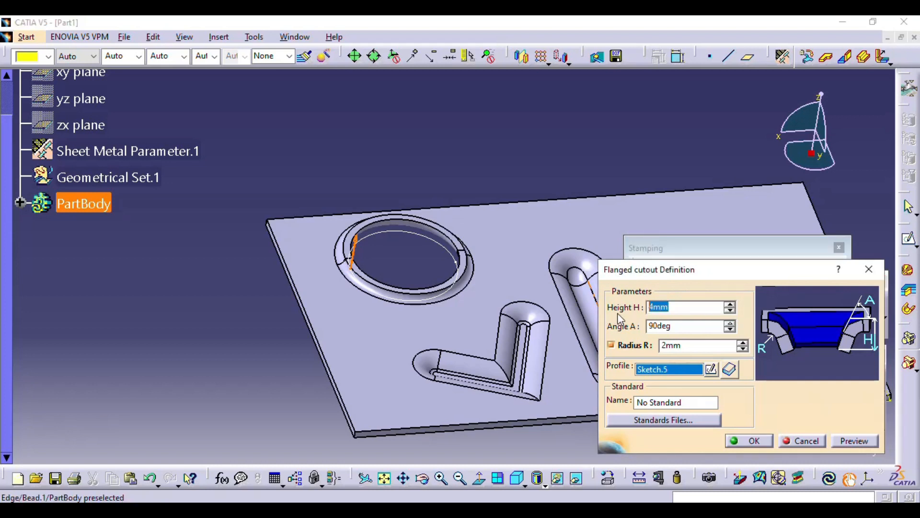
{"action": "type", "text": "10"}
{"action": "key", "text": "Tab"}
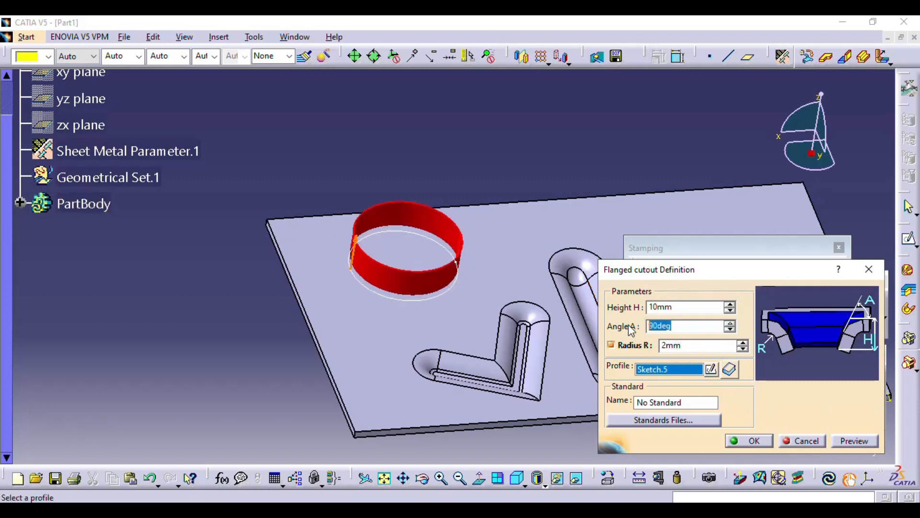
{"action": "left_click", "coordinate": [868, 445]}
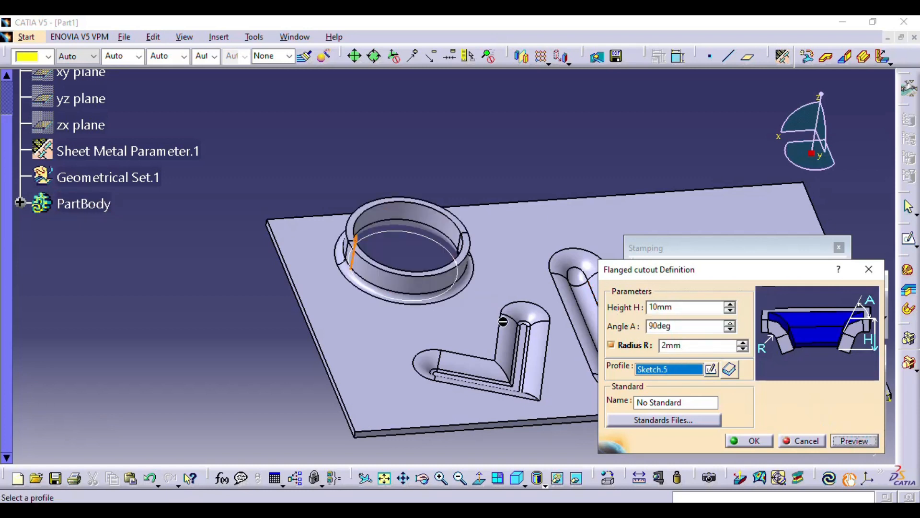
{"action": "middle_click_drag", "start_coordinate": [475, 336], "coordinate": [475, 322]}
Try to preview the flanged cutout with a radius R of 5 mm
{"action": "left_click_drag", "start_coordinate": [693, 346], "coordinate": [613, 348]}
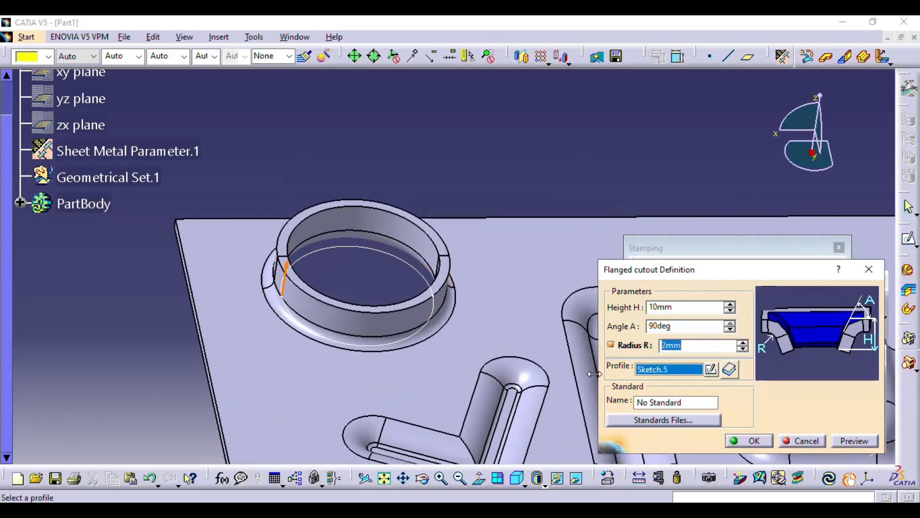
{"action": "left_click", "coordinate": [846, 442]}
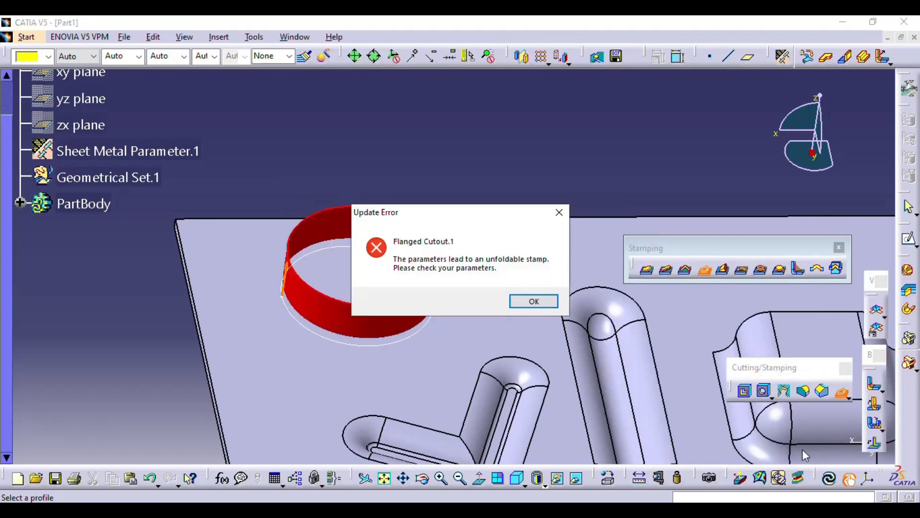
{"action": "left_click", "coordinate": [537, 302]}
Set the flanged cutout's radius R to 3 mm, preview it and examine the rounded base of the flange
{"action": "left_click_drag", "start_coordinate": [687, 351], "coordinate": [623, 350]}
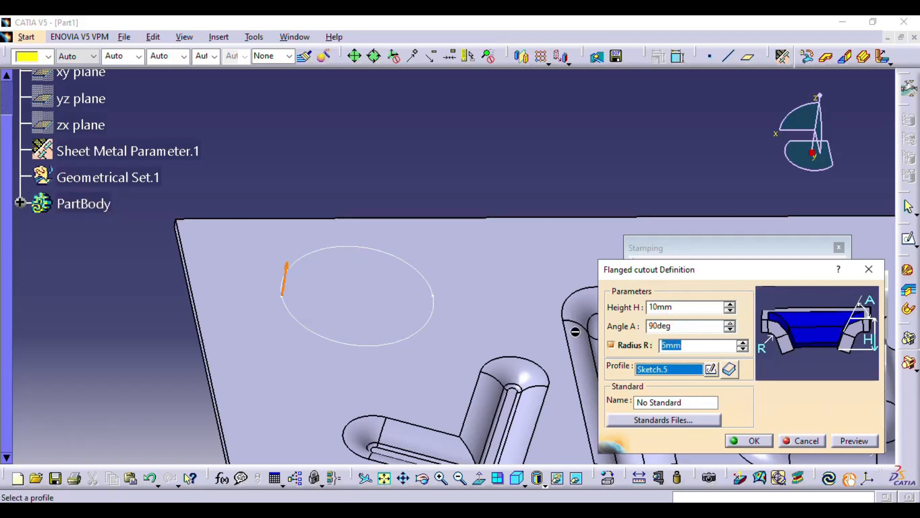
{"action": "type", "text": "3"}
{"action": "left_click", "coordinate": [853, 438]}
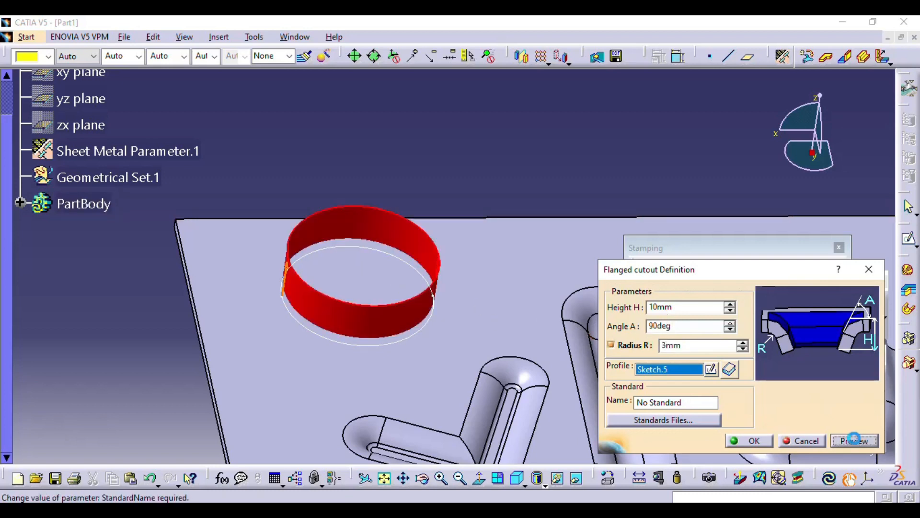
{"action": "middle_click_drag", "start_coordinate": [450, 333], "coordinate": [358, 315]}
{"action": "middle_click", "coordinate": [358, 316]}
{"action": "middle_click_drag", "start_coordinate": [318, 341], "coordinate": [425, 320]}
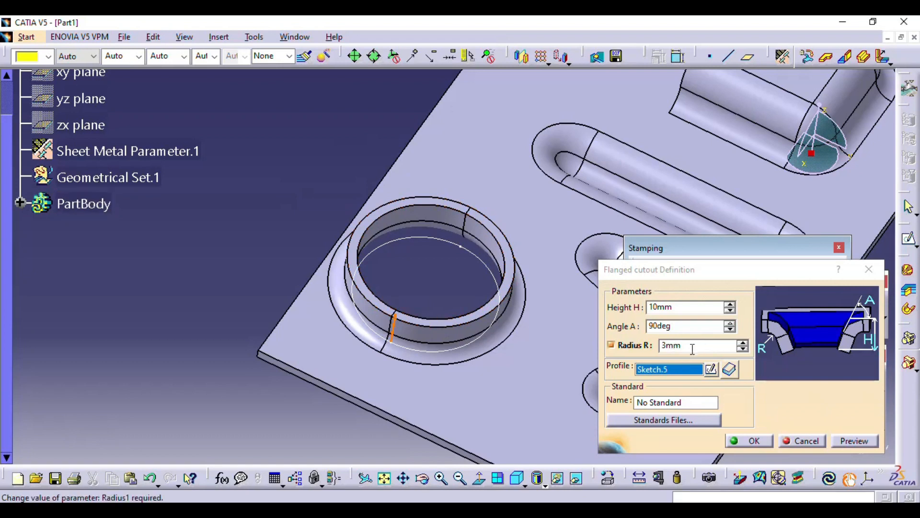
{"action": "middle_click_drag", "start_coordinate": [537, 346], "coordinate": [429, 409]}
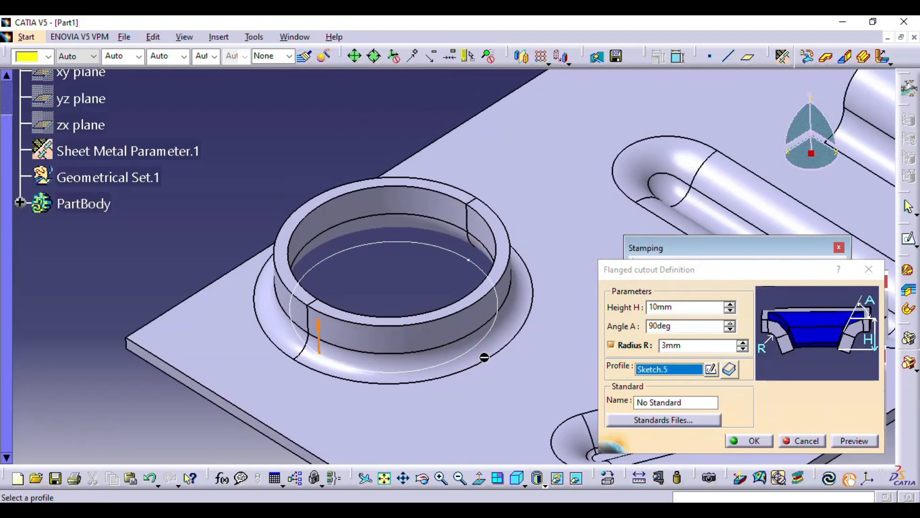
Set the flanged cutout's angle A to 75 degrees, preview the tapered flange and create the cutout
{"action": "double_click", "coordinate": [670, 326]}
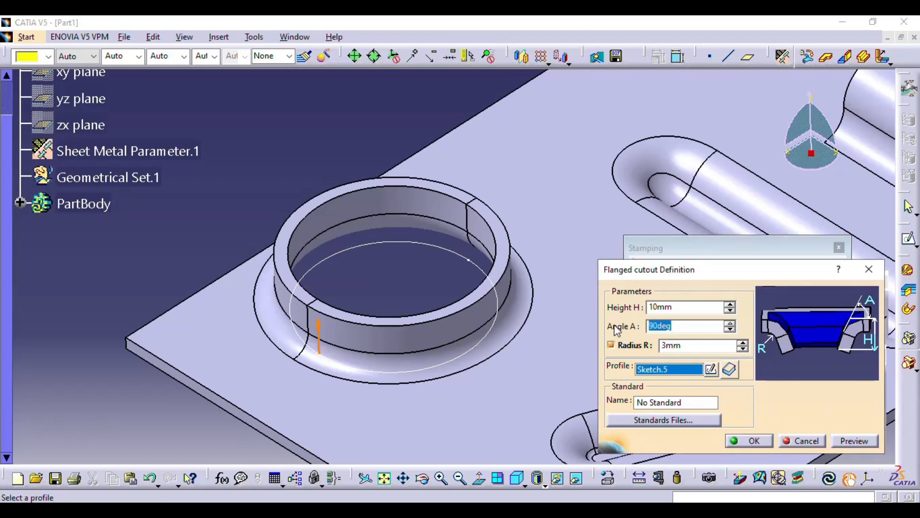
{"action": "type", "text": "75"}
{"action": "left_click", "coordinate": [850, 437]}
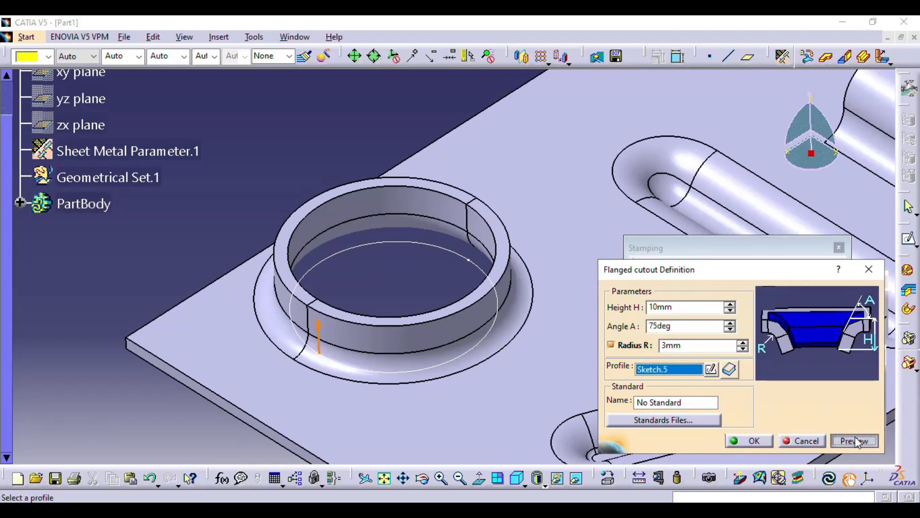
{"action": "middle_click_drag", "start_coordinate": [507, 357], "coordinate": [554, 396]}
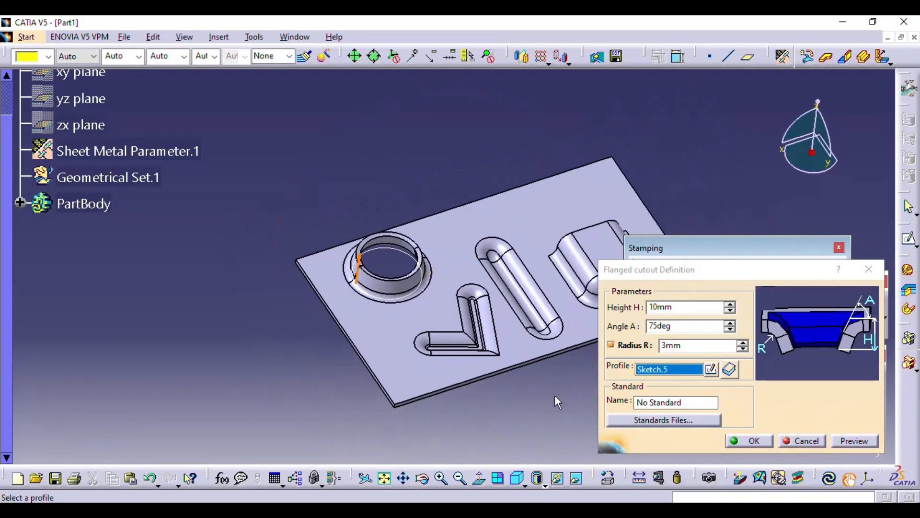
{"action": "left_click", "coordinate": [750, 440]}
{"action": "mouse_move", "coordinate": [602, 335]}
{"action": "middle_mouse_down"}
{"action": "mouse_move", "coordinate": [573, 347]}
{"action": "mouse_move", "coordinate": [599, 350]}
{"action": "middle_mouse_up"}
{"action": "left_click", "coordinate": [575, 348]}
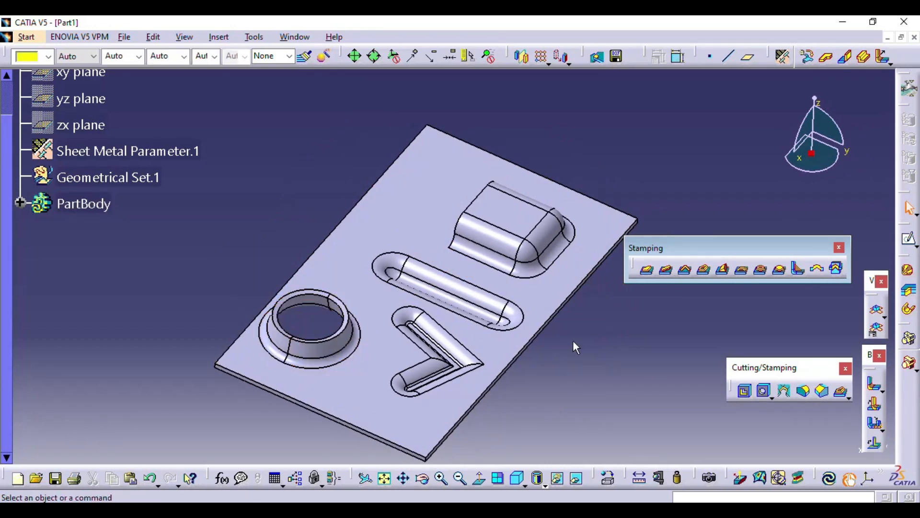
{"action": "middle_click_drag", "start_coordinate": [530, 331], "coordinate": [370, 295]}
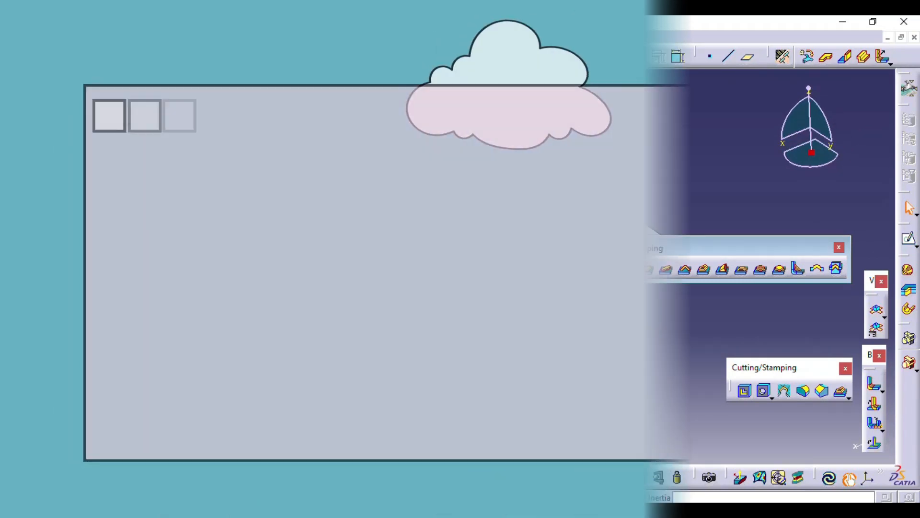